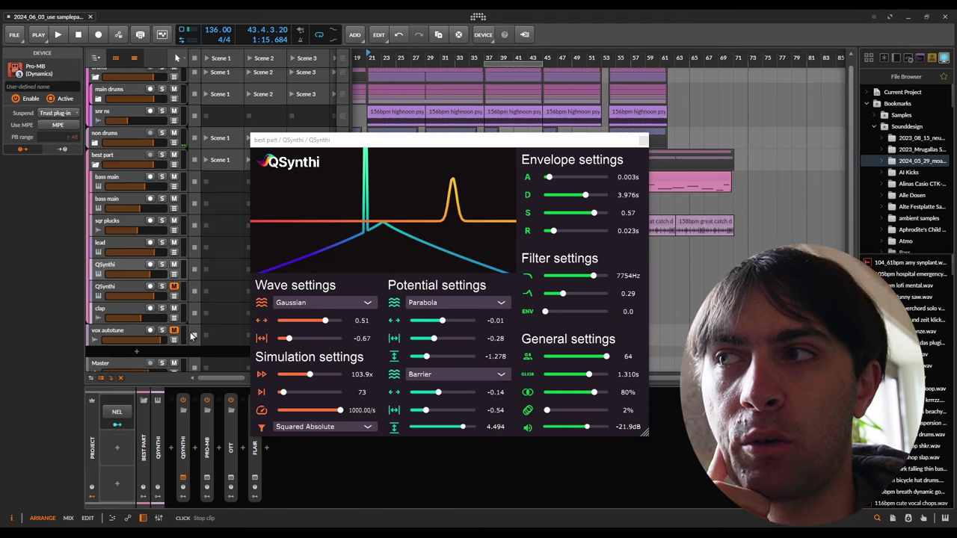
Close the QSynthi window and compare playback with the QSynthi track directly below the lead track muted and unmuted.
click(643, 139)
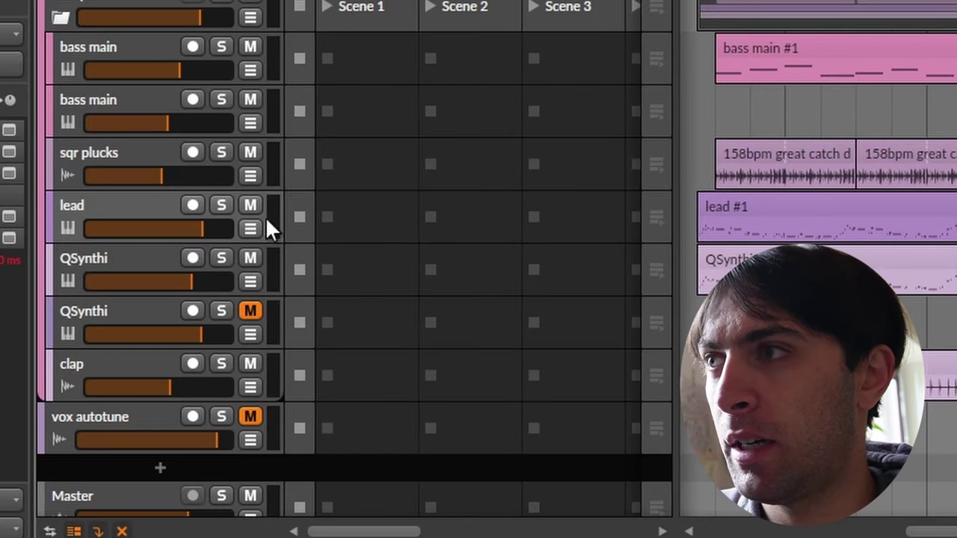
click(251, 258)
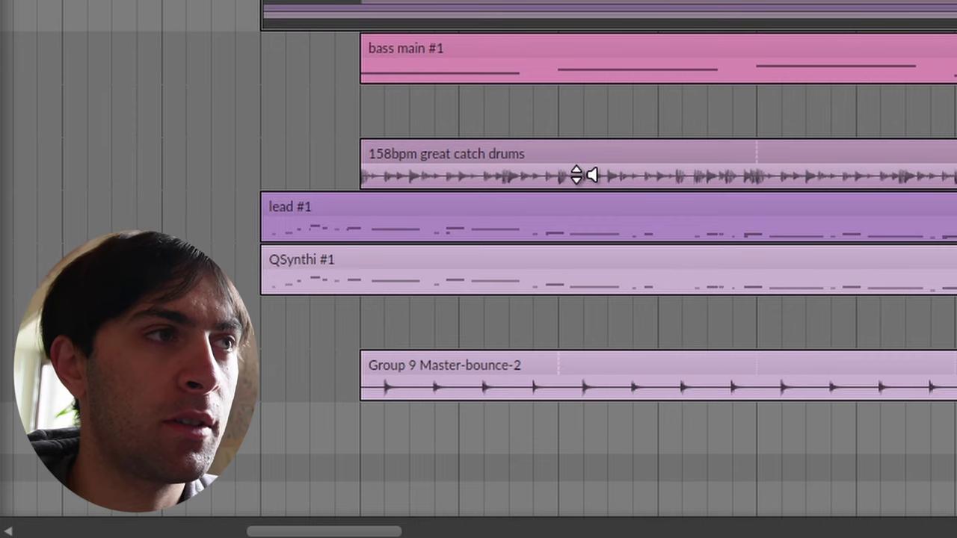
key(space)
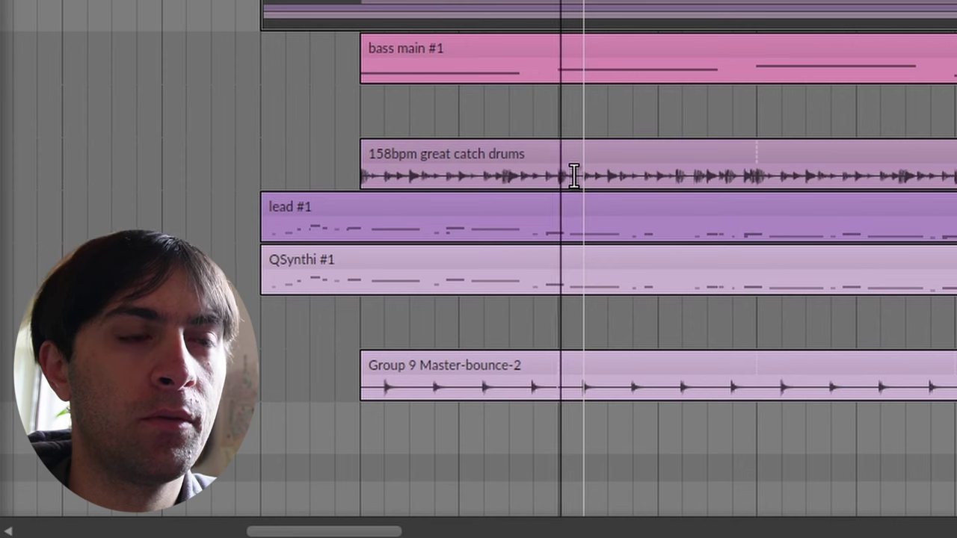
key(space)
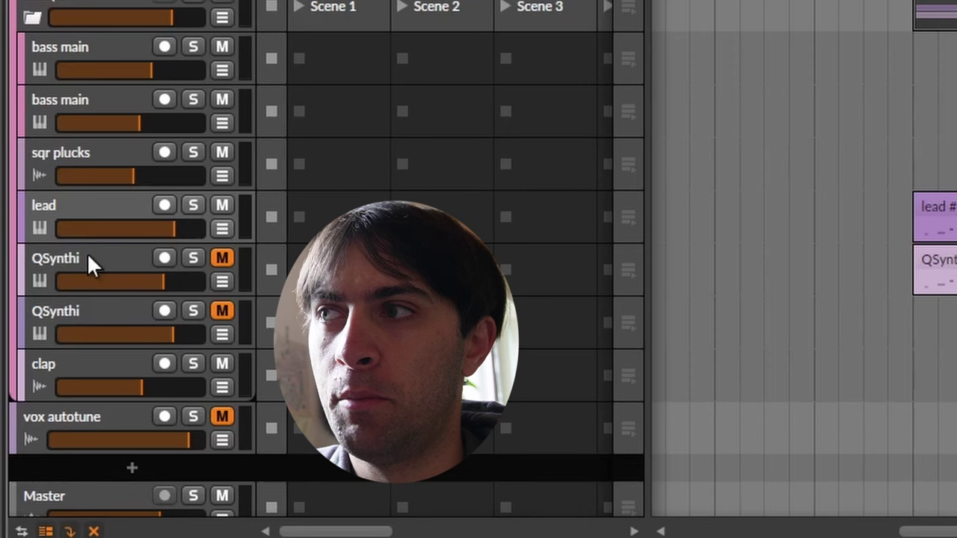
click(224, 259)
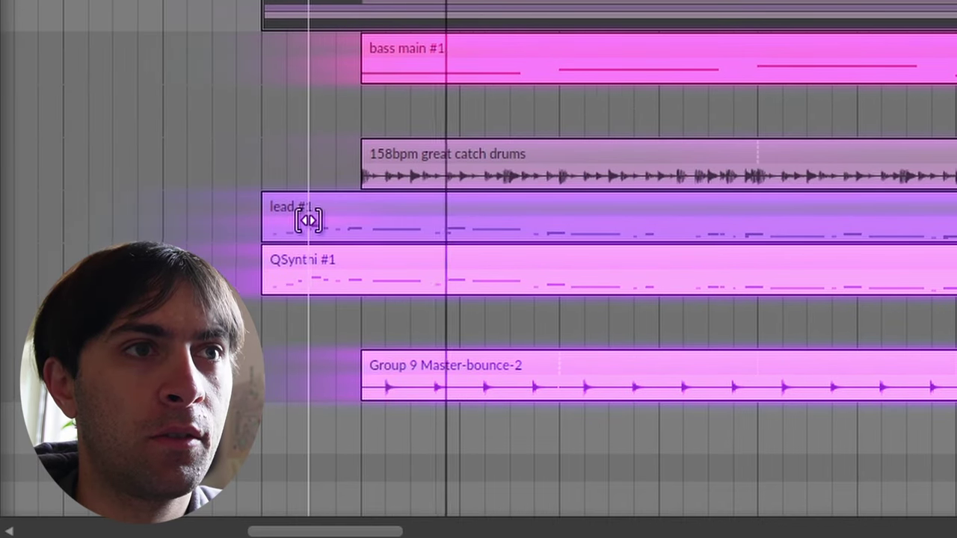
scroll(307, 218, right, 3)
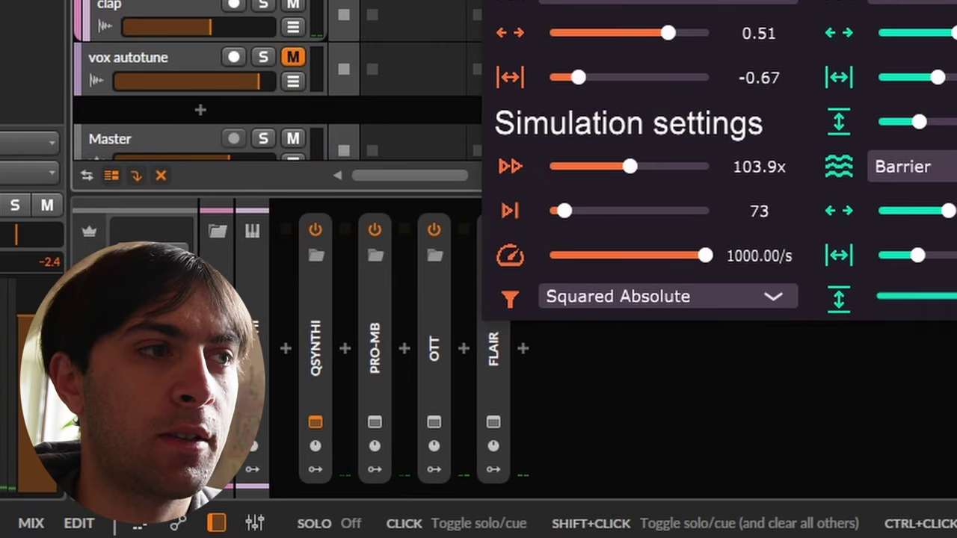
Disable the Pro-MB, OTT and Flair effects on the QSynthi track, and turn OTT back on.
click(377, 320)
click(429, 318)
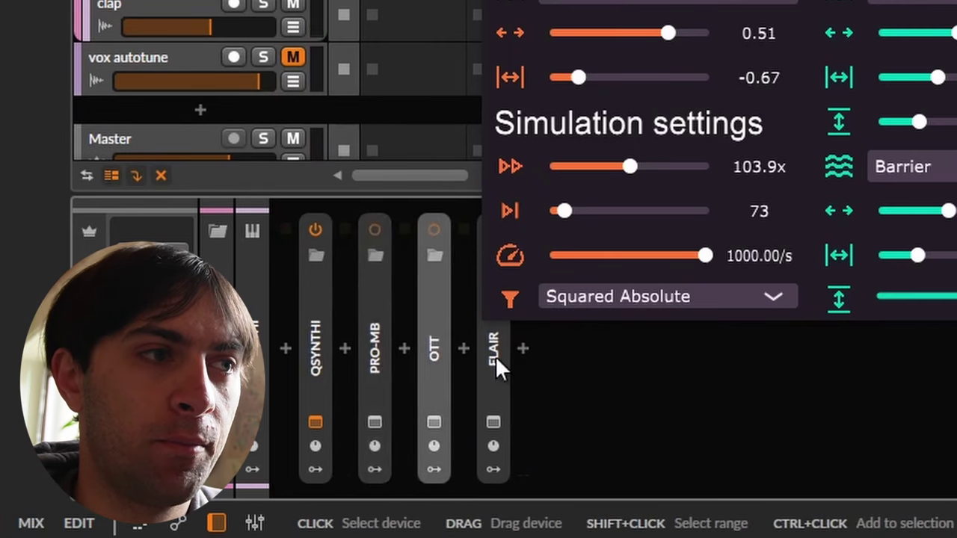
click(494, 355)
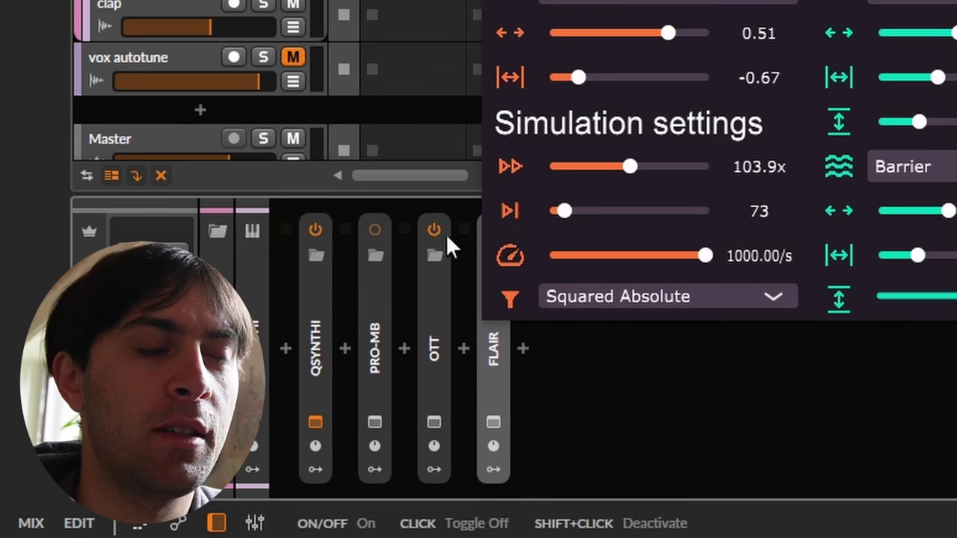
click(437, 326)
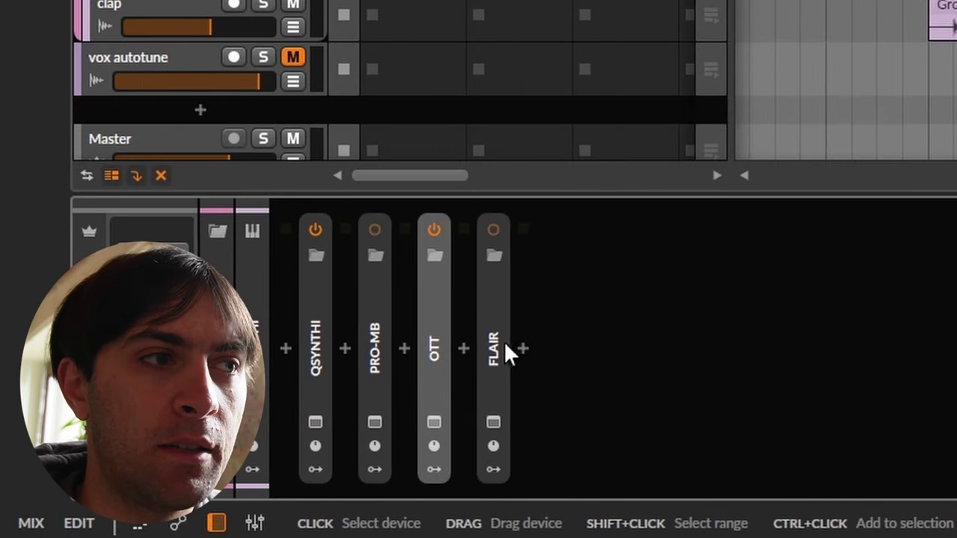
Re-enable the Flair effect, open its plugin window and close the QSynthi window.
click(500, 368)
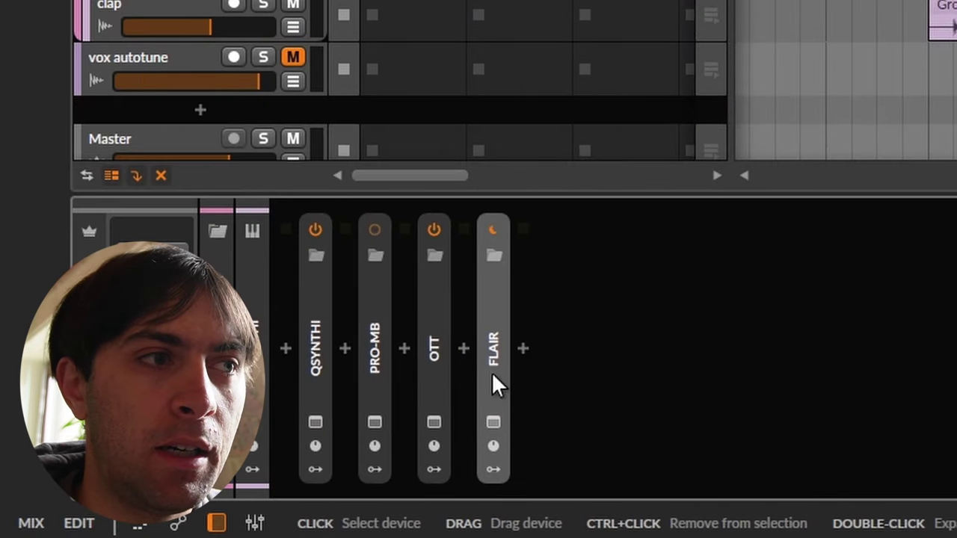
click(492, 419)
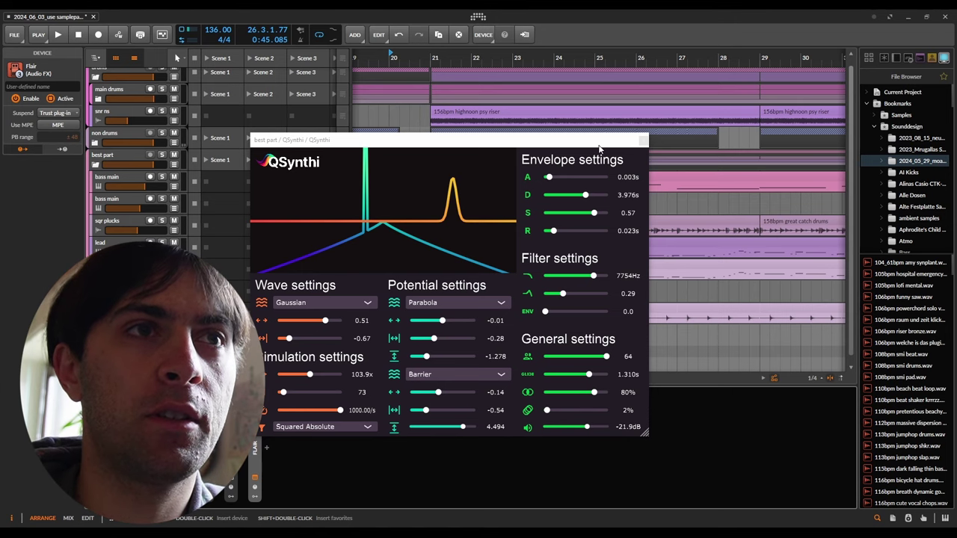
click(643, 140)
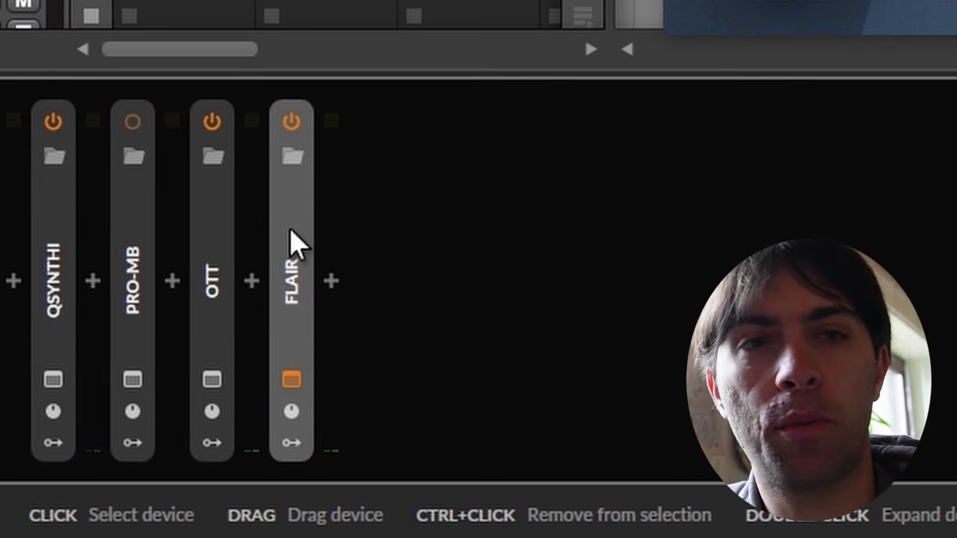
Audition the QSynthi chain during playback with Flair moved ahead of OTT, and return Flair to the end of the chain.
drag(276, 234, 183, 243)
key(space)
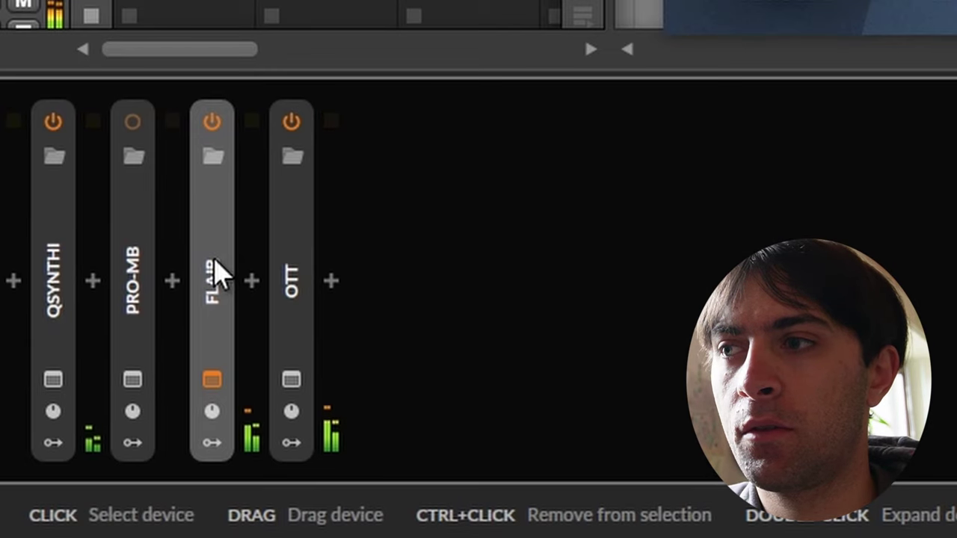
drag(218, 272, 374, 254)
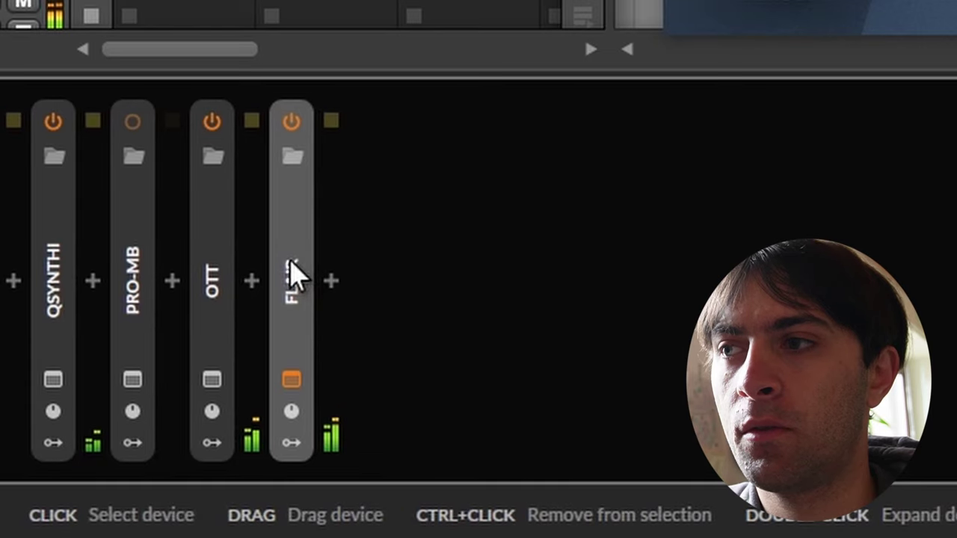
drag(295, 277, 416, 252)
double_click(141, 256)
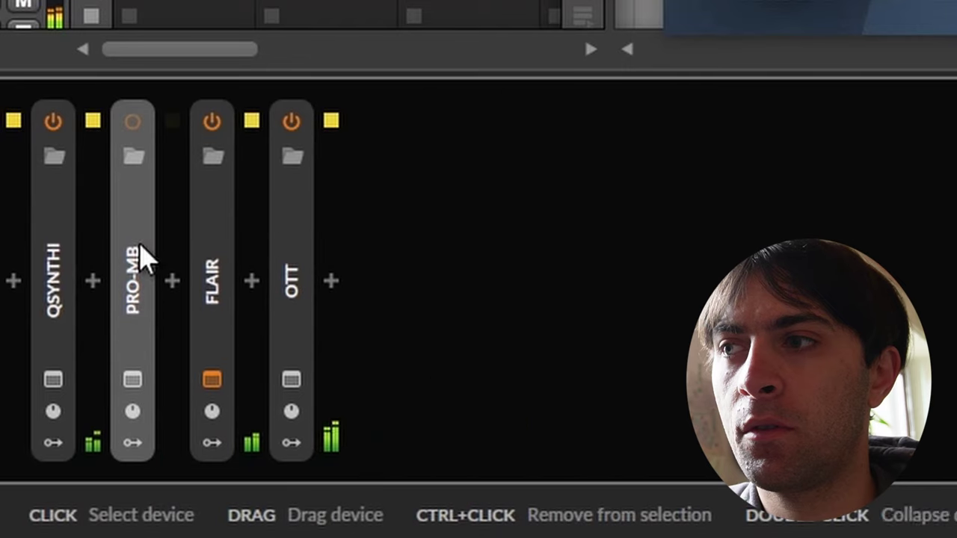
click(218, 266)
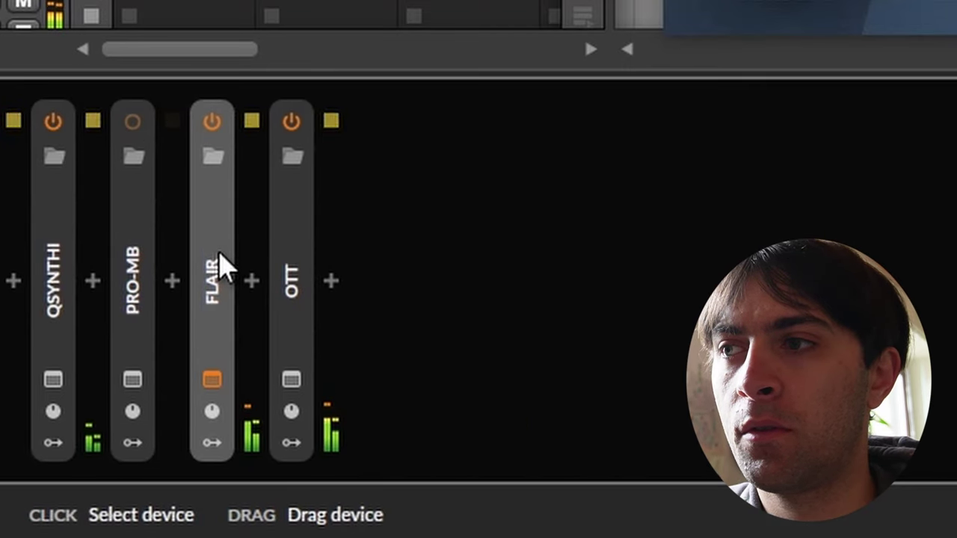
drag(223, 266, 341, 271)
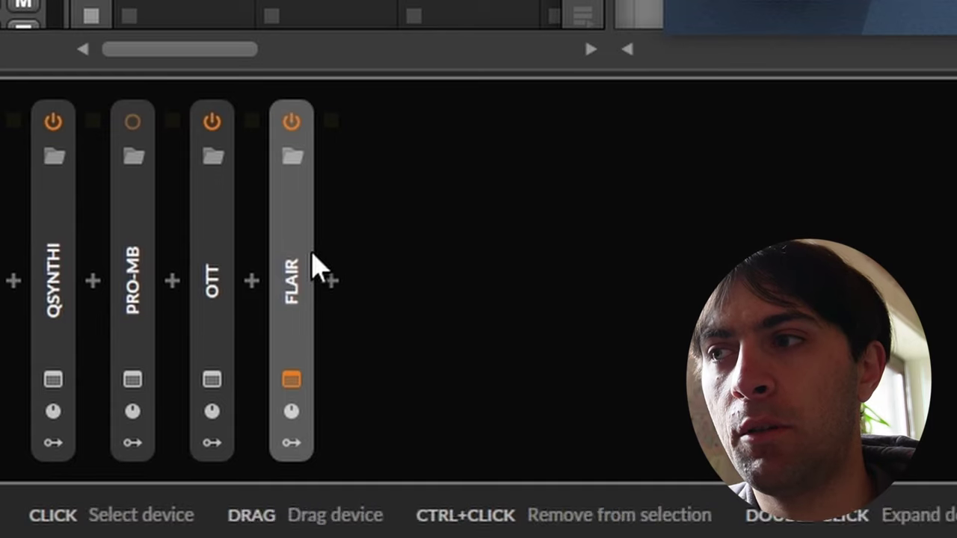
Open the Pro-MB window and examine the settings of its band around 1 kHz and its high-frequency Band 2 during playback.
click(143, 274)
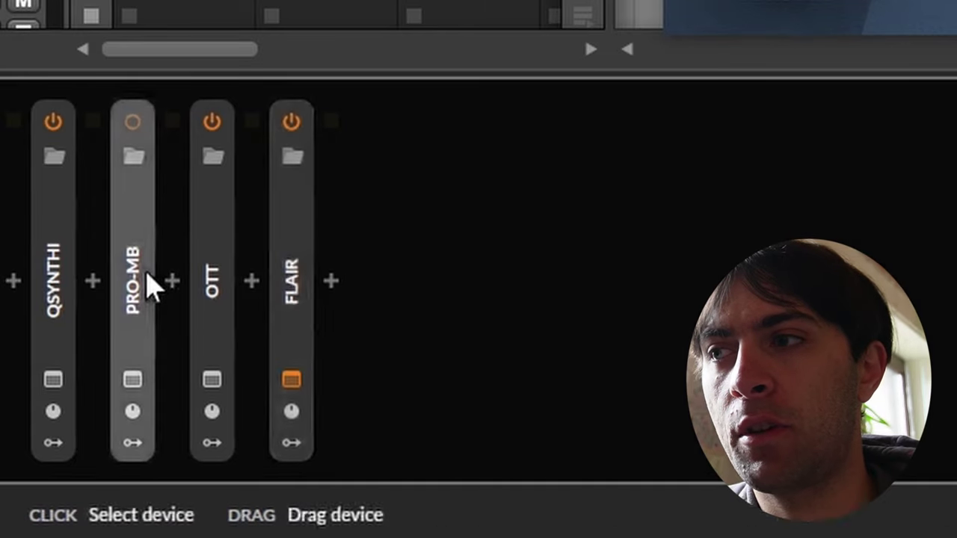
click(132, 380)
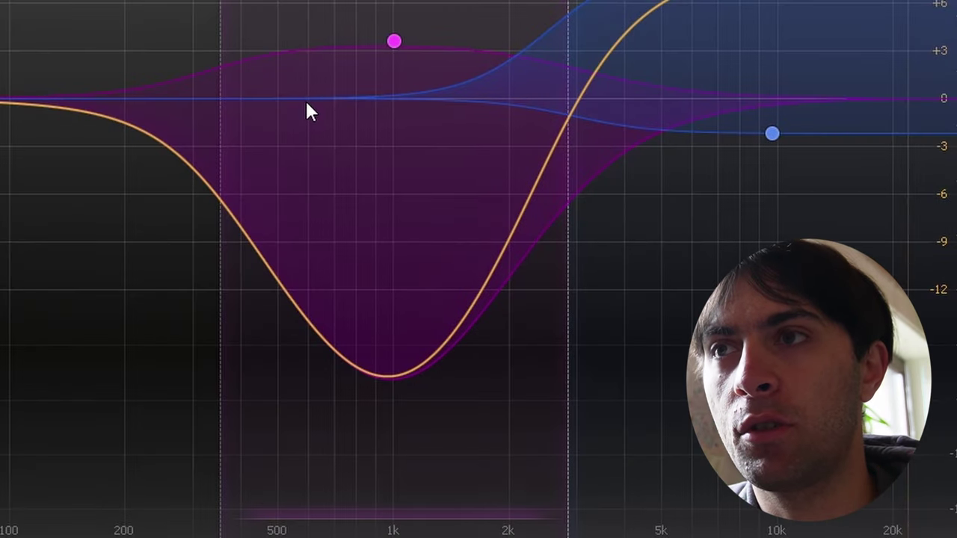
mouse_move(355, 67)
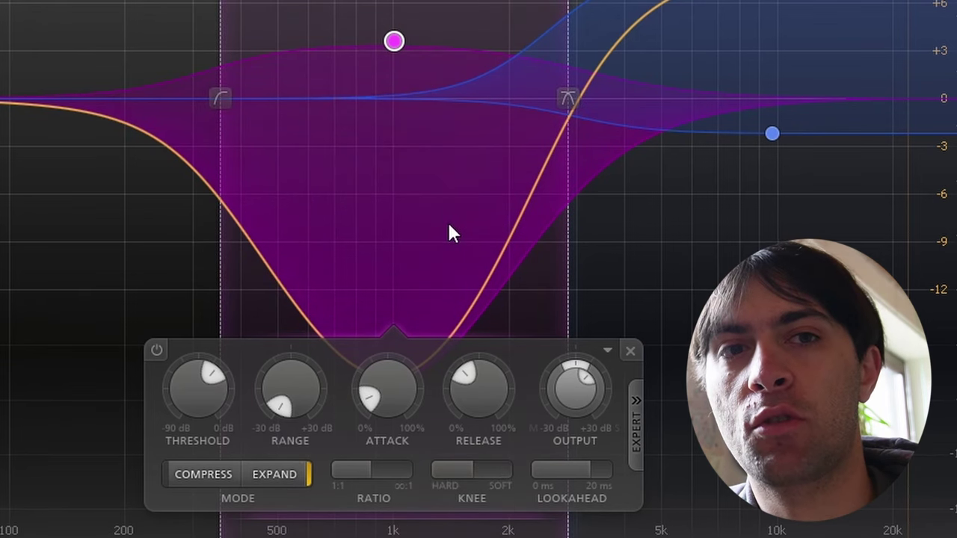
key(space)
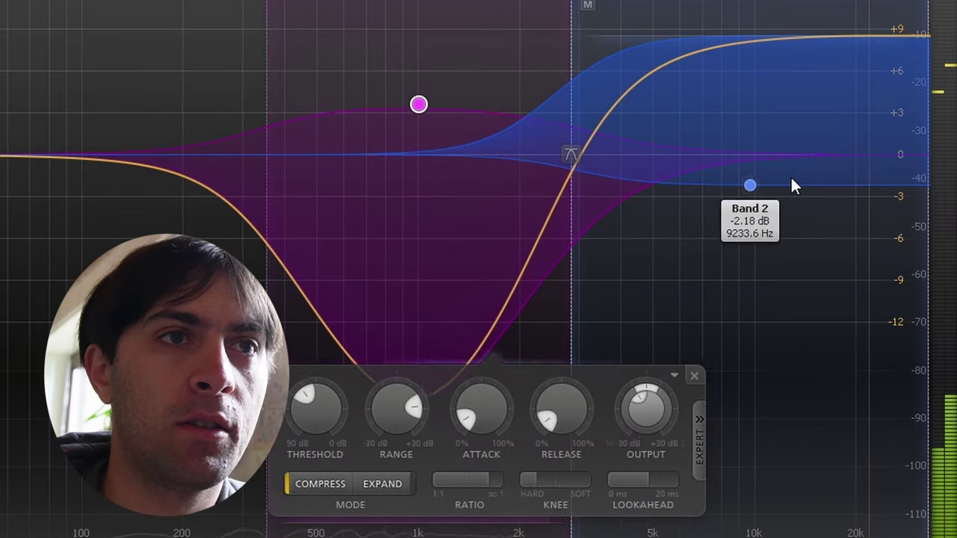
click(791, 179)
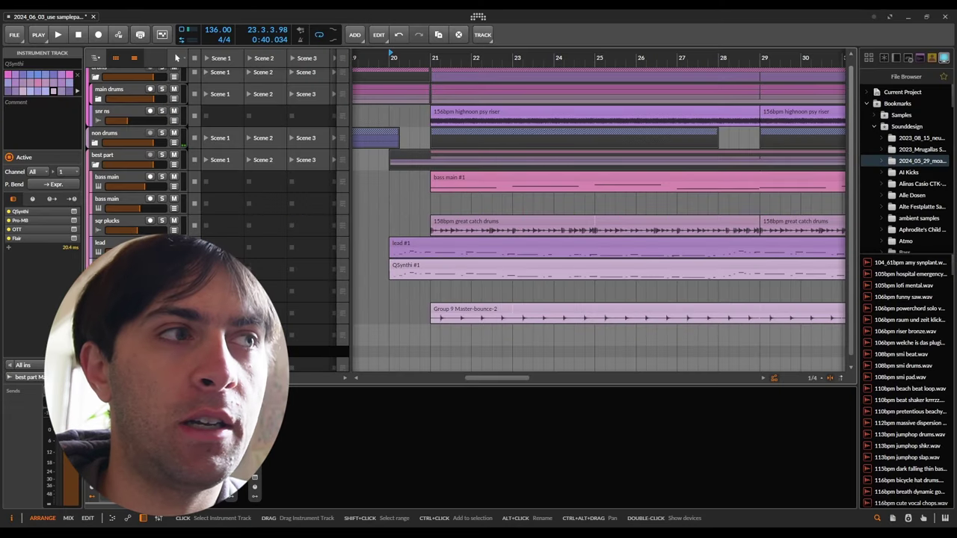
Play the arrangement near bar 21, then unmute and solo the QSynthi track directly above the clap track.
click(449, 248)
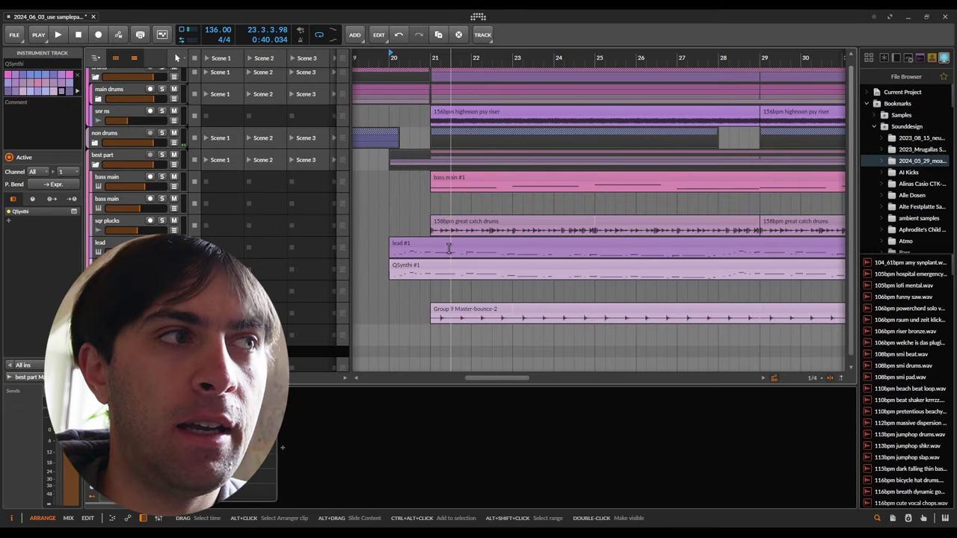
drag(403, 54, 451, 53)
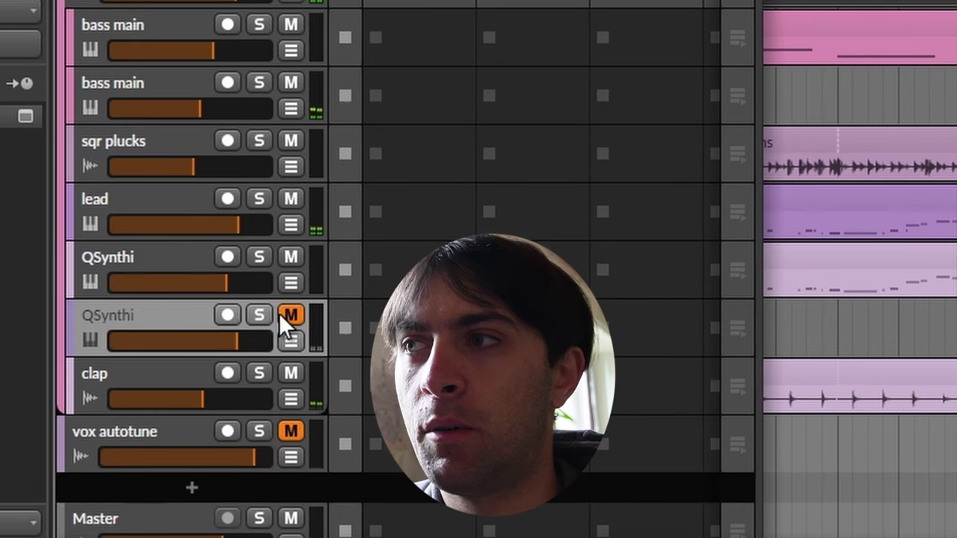
click(288, 317)
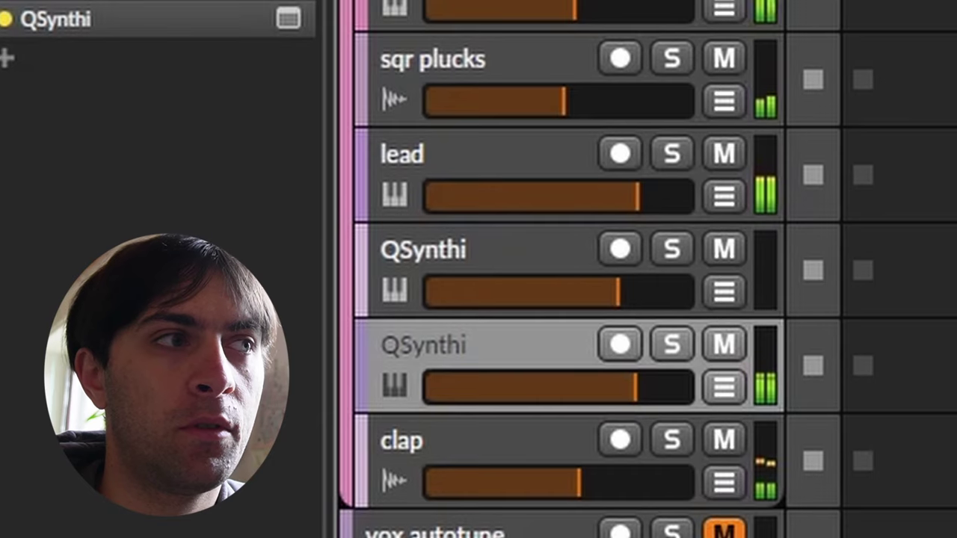
click(670, 346)
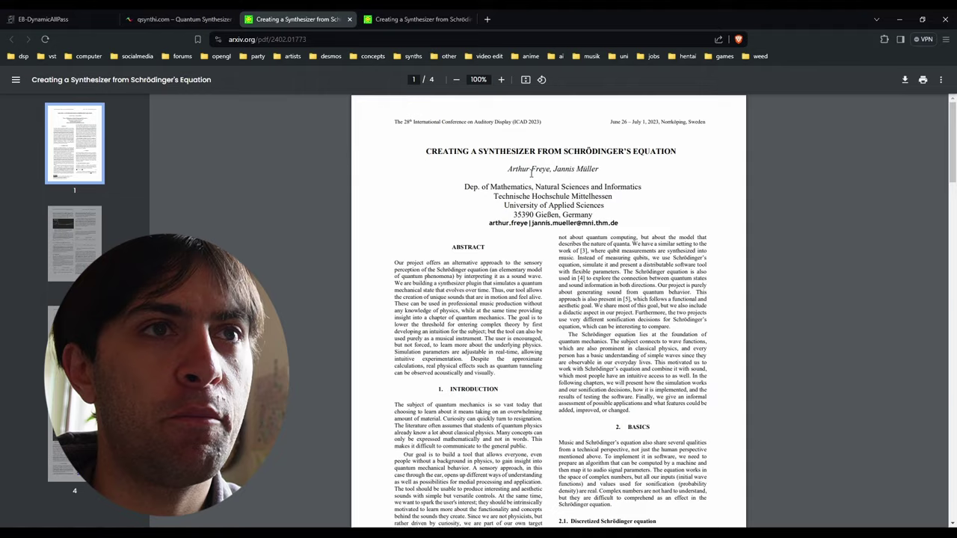
Enlarge the arXiv paper "Creating a Synthesizer from Schrödinger's Equation" to 156% and skim its four pages.
scroll(531, 174, up, 3)
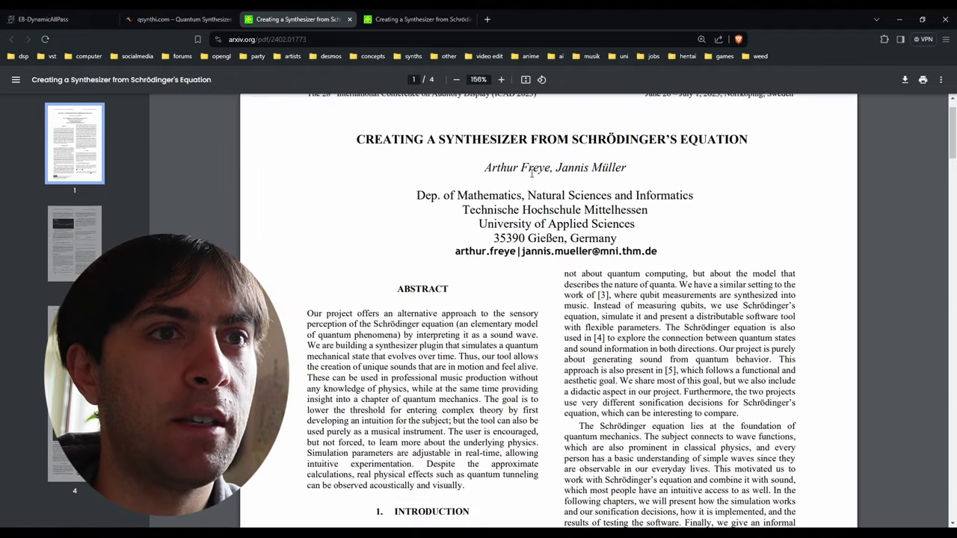
scroll(531, 173, down, 12)
scroll(527, 171, down, 3)
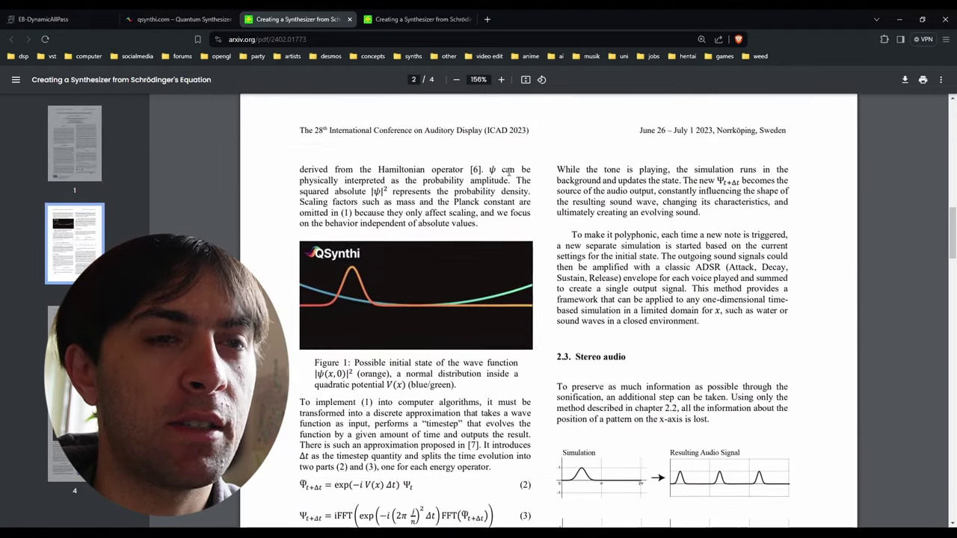
scroll(365, 215, down, 15)
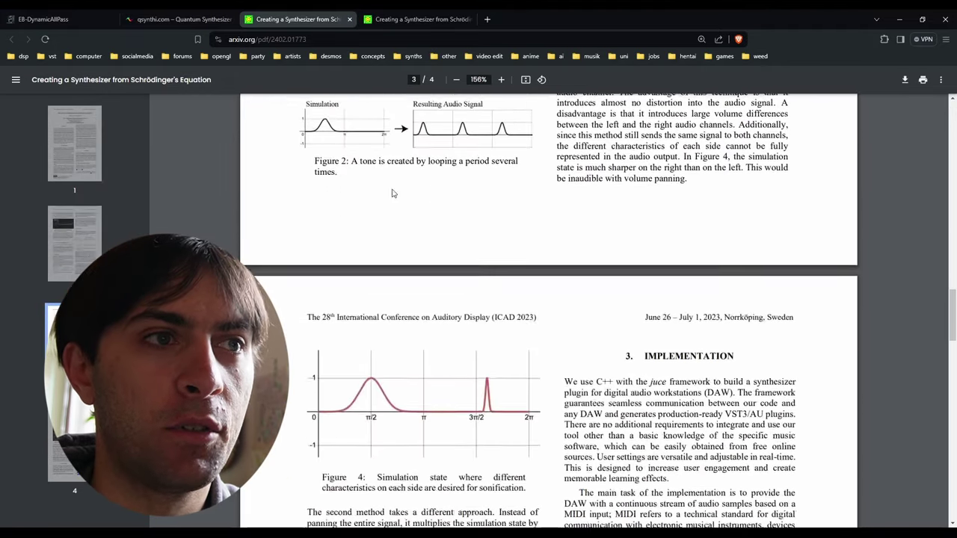
scroll(390, 188, down, 15)
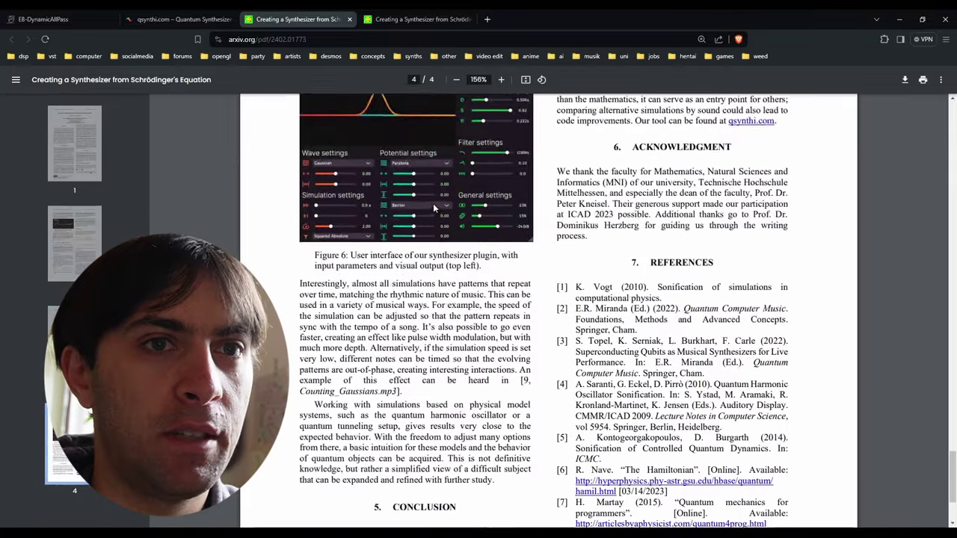
scroll(675, 312, up, 15)
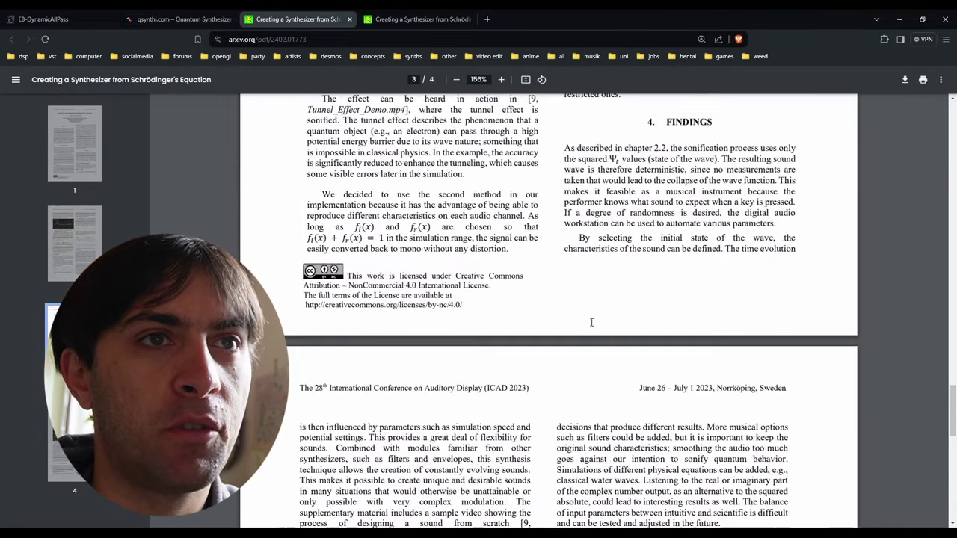
scroll(592, 321, up, 20)
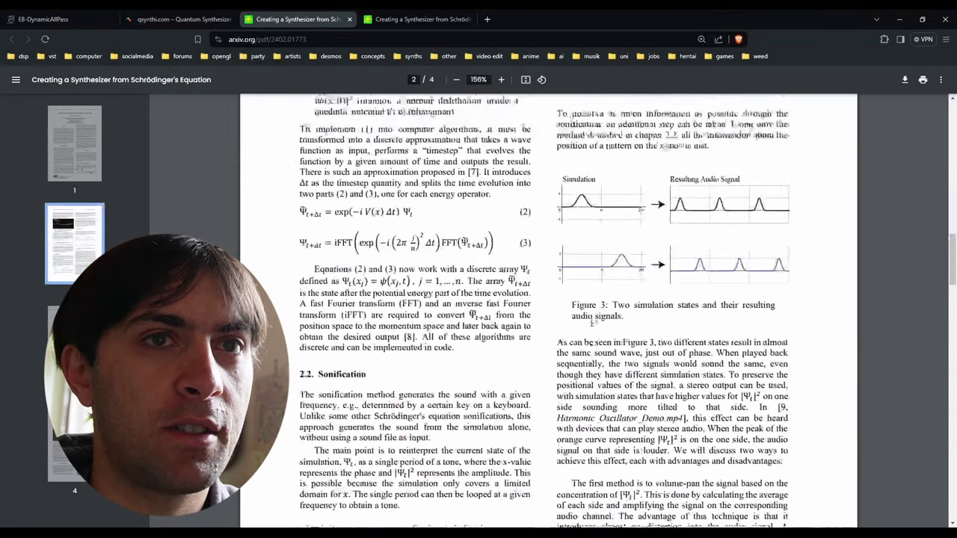
scroll(592, 323, down, 3)
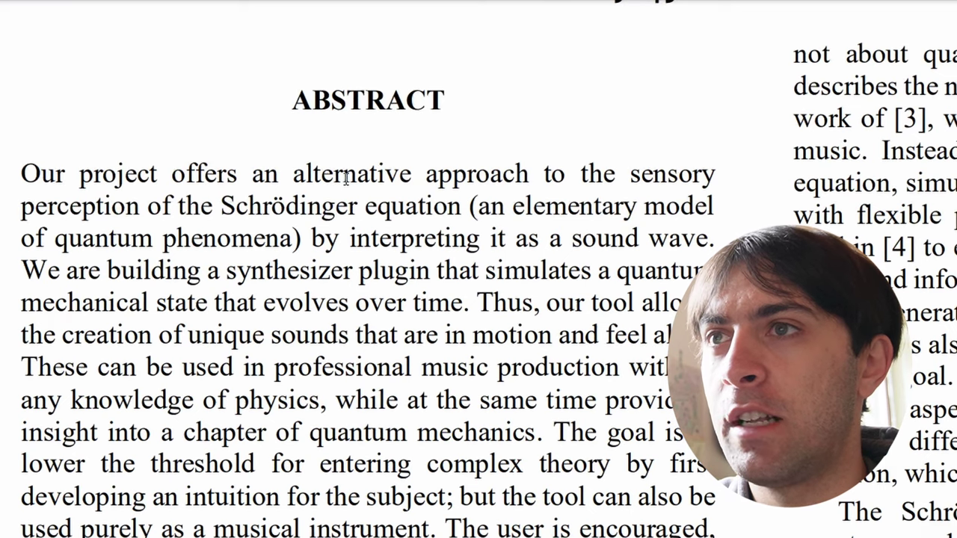
Highlight the opening sentence of the paper's abstract, from "an alternative approach" through "(an elementary model of quantum phenomena".
drag(275, 174, 576, 182)
drag(652, 177, 381, 211)
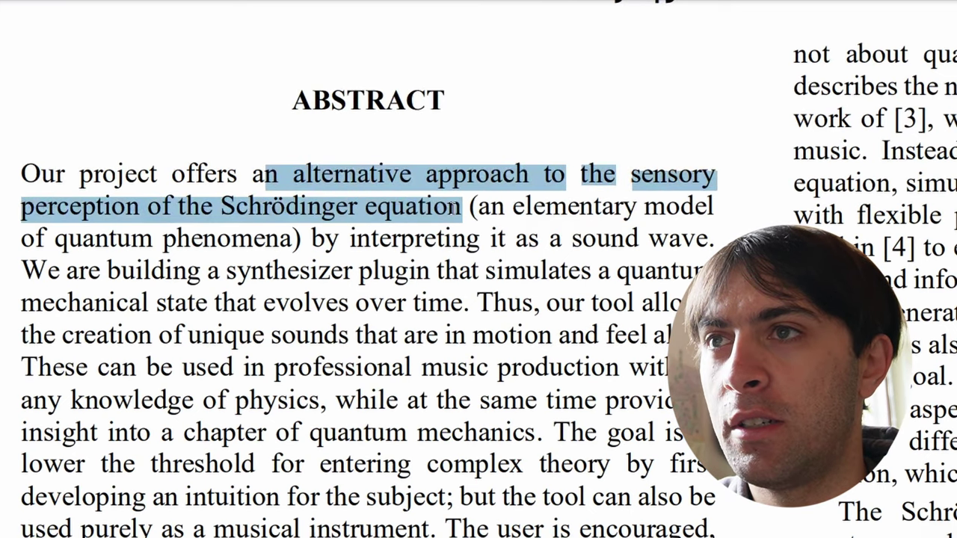
drag(459, 207, 193, 234)
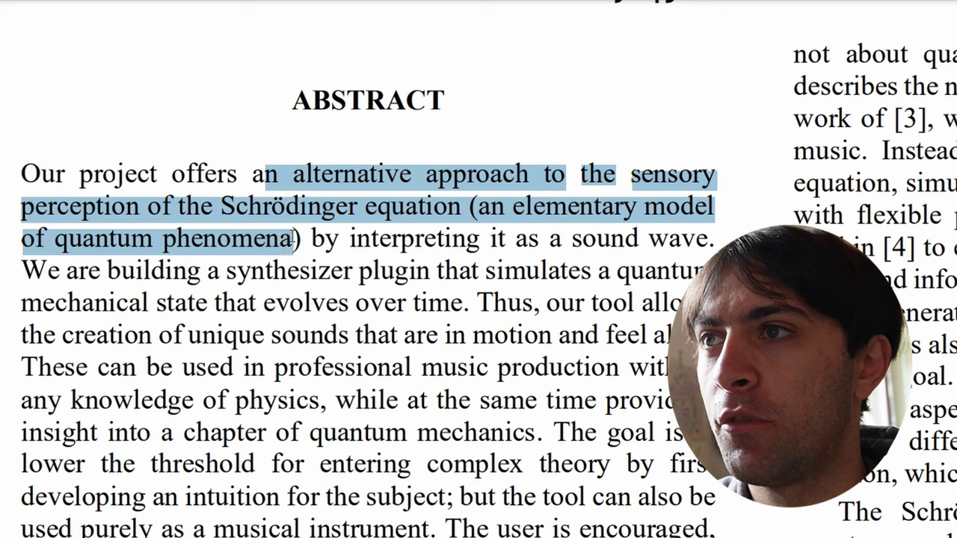
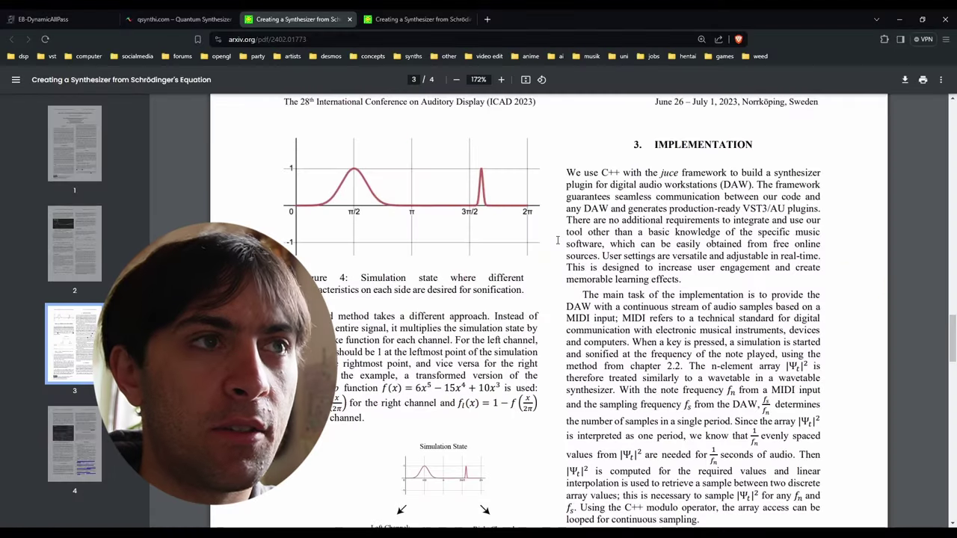
Skim the paper from its Implementation section on page 3 through Findings to the plugin figure and Acknowledgment on page 4.
scroll(550, 237, down, 10)
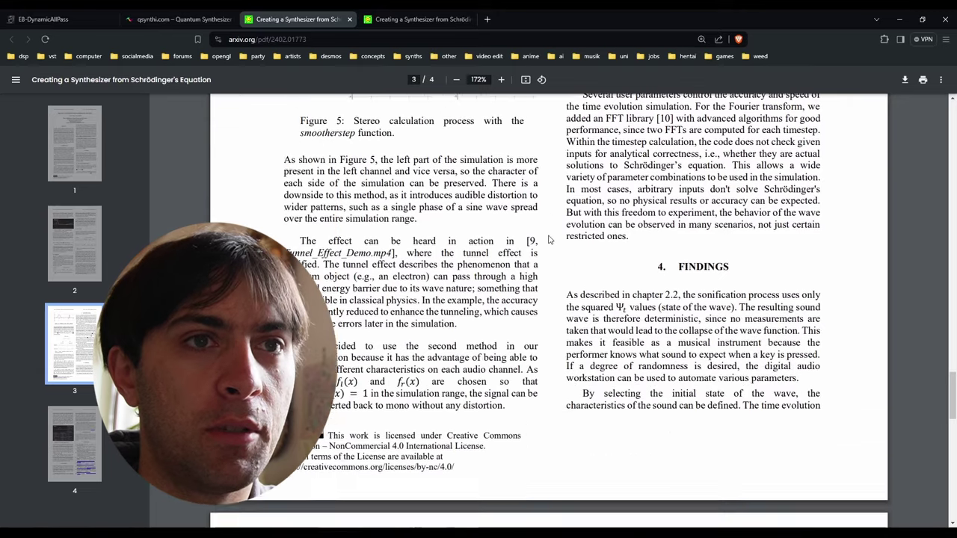
scroll(549, 239, down, 10)
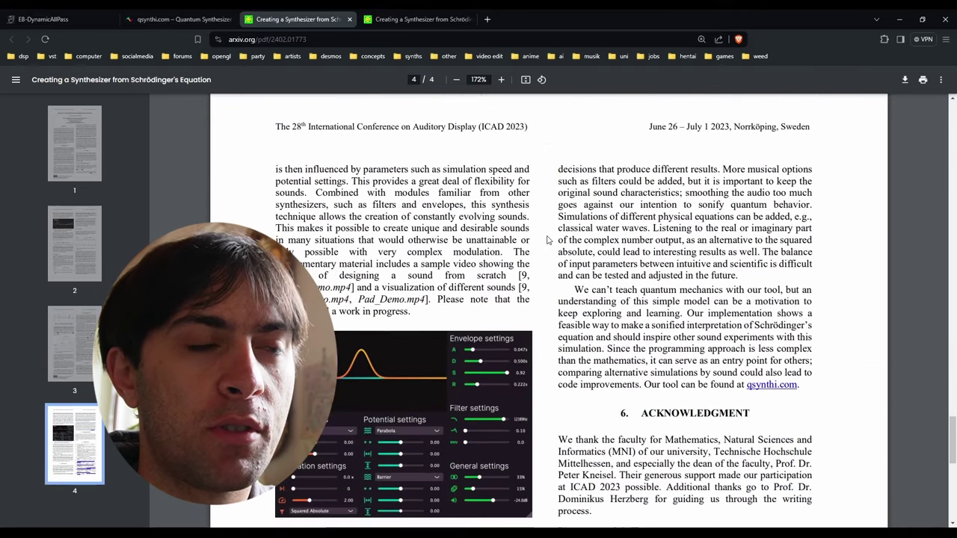
scroll(549, 240, down, 3)
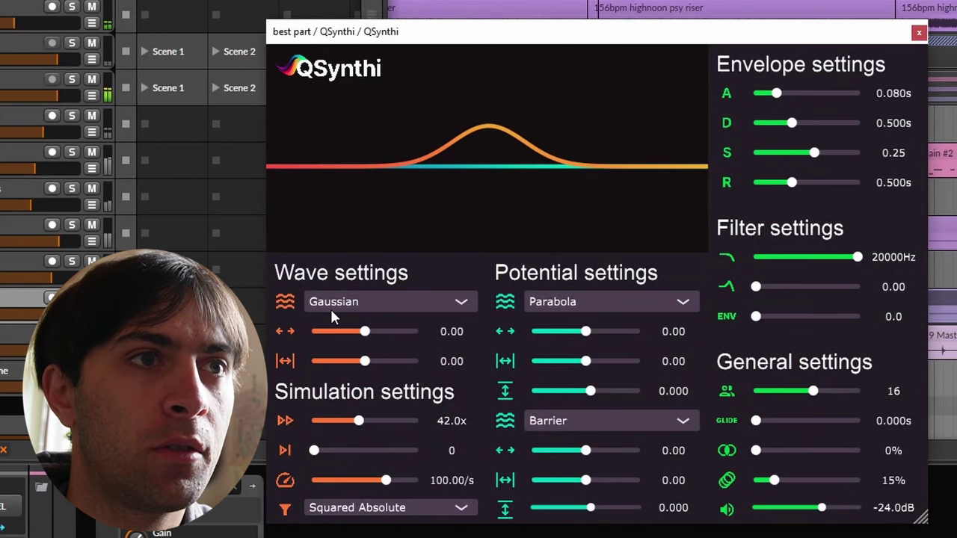
Set the QSynthi envelope to attack 0.006 s, decay 2.685 s, sustain 0.90 and release 0.006 s.
drag(776, 93, 762, 92)
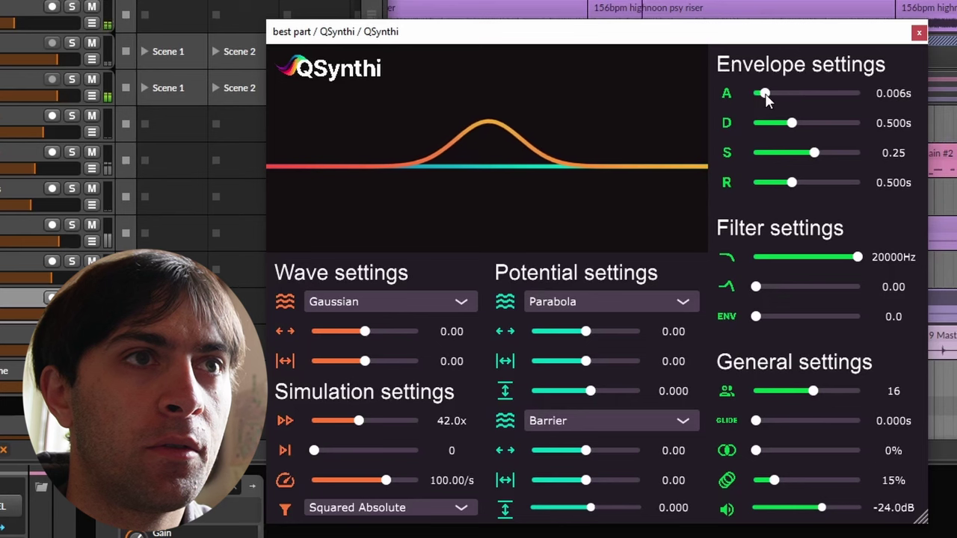
click(770, 183)
drag(770, 187, 766, 188)
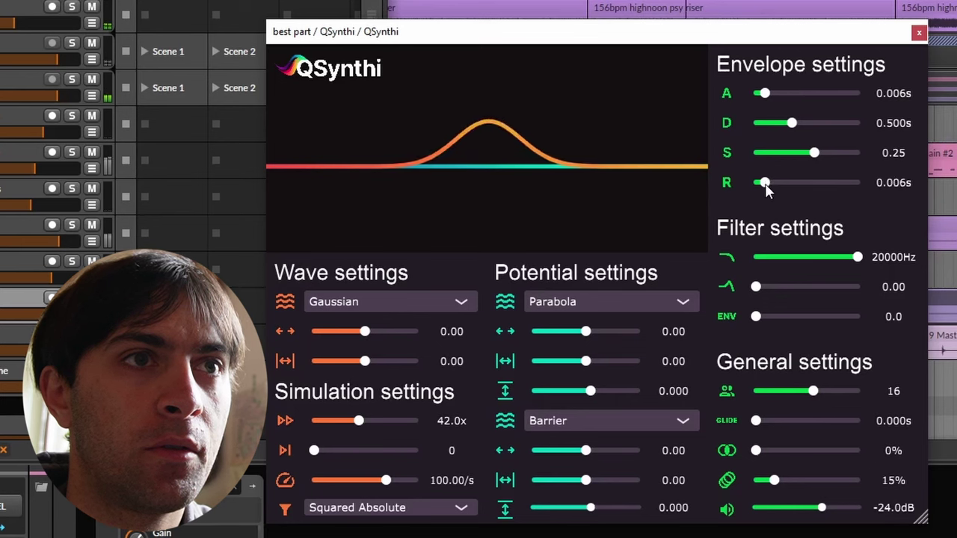
drag(842, 154, 855, 155)
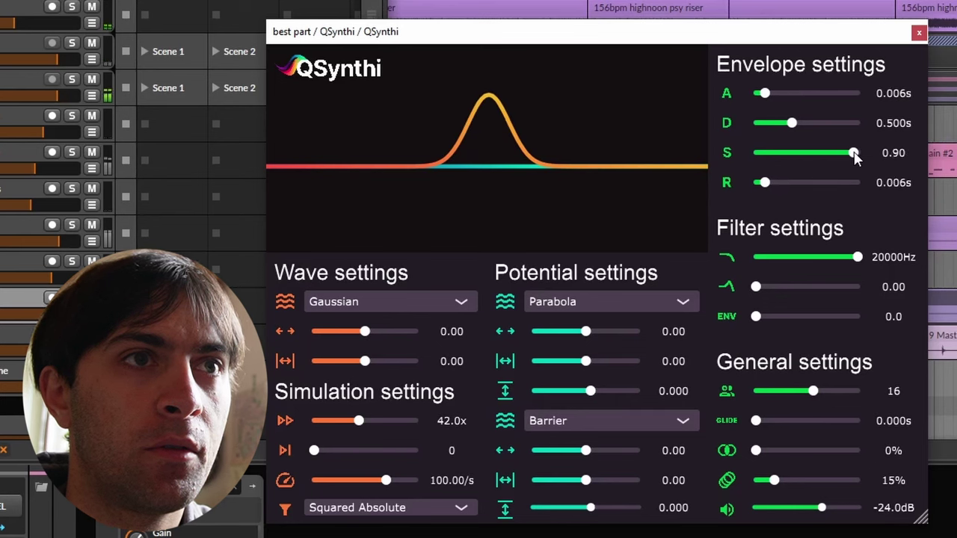
drag(792, 122, 815, 125)
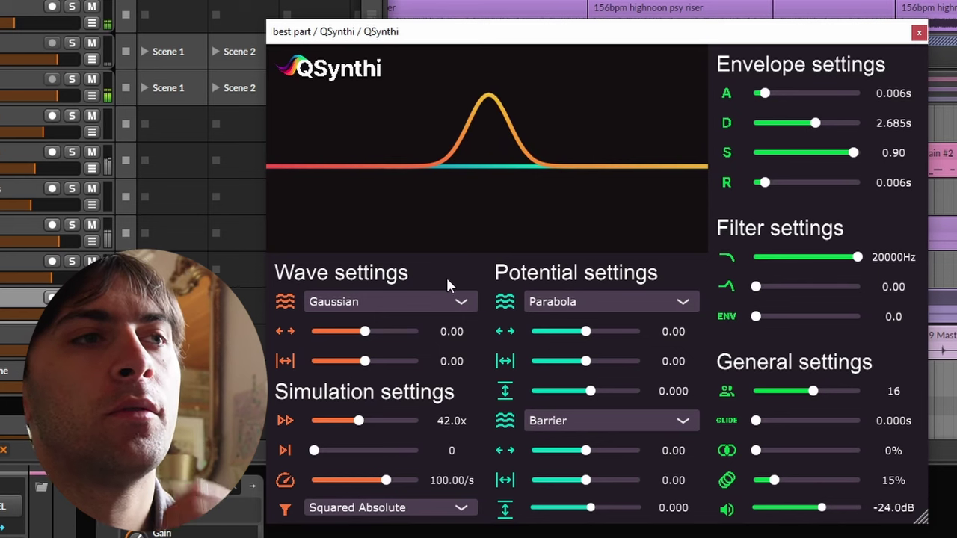
Try the initial wave as a Gaussian shifted to 0.71 and as a Sine shifted to -0.27.
drag(365, 331, 400, 302)
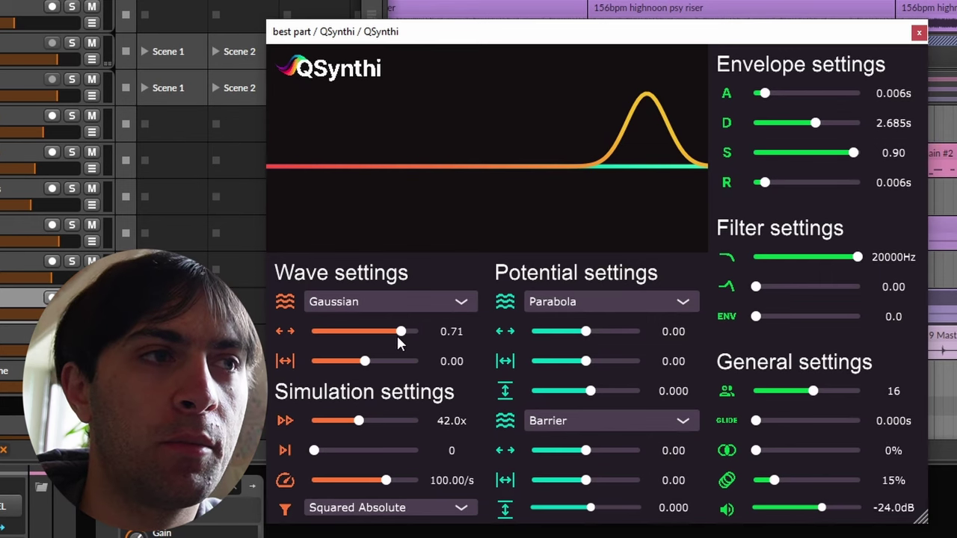
click(396, 299)
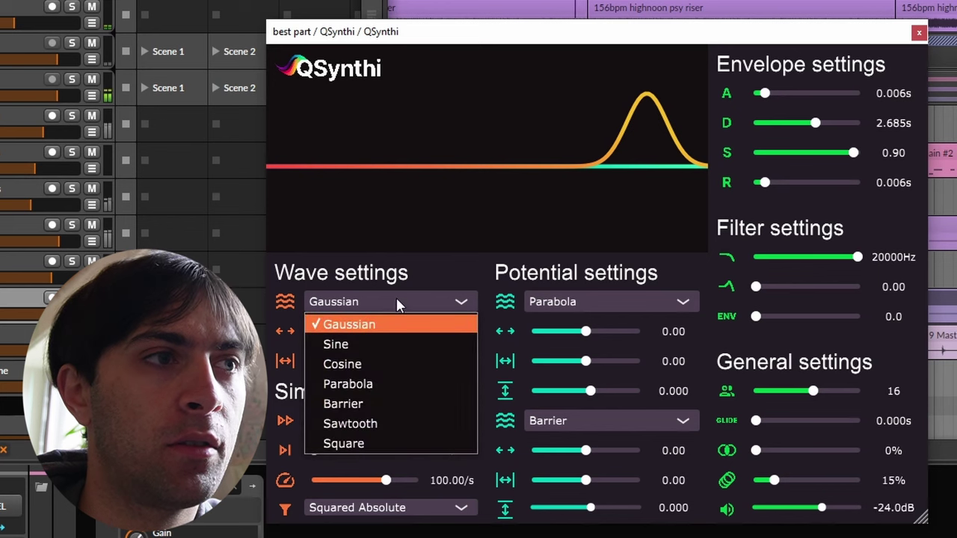
click(366, 341)
drag(398, 334, 367, 333)
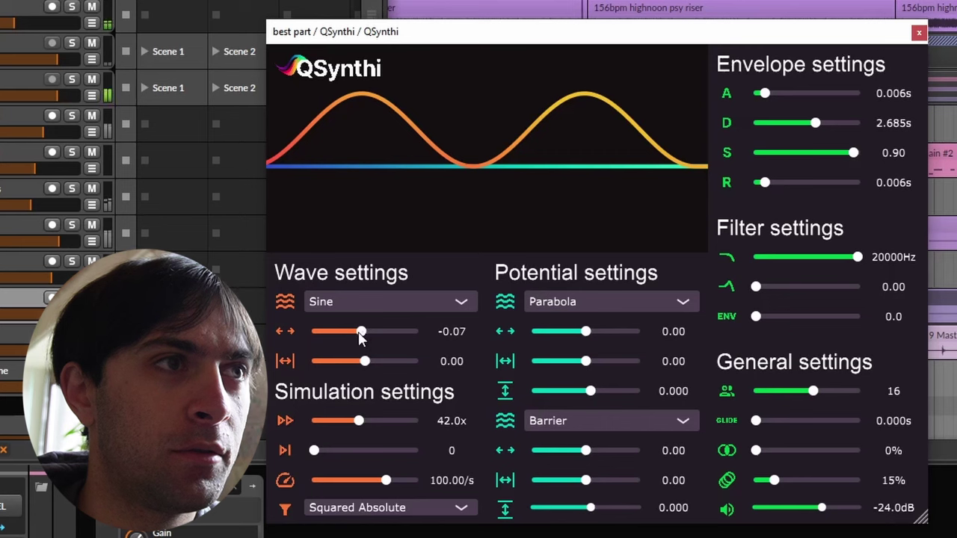
drag(359, 336, 356, 337)
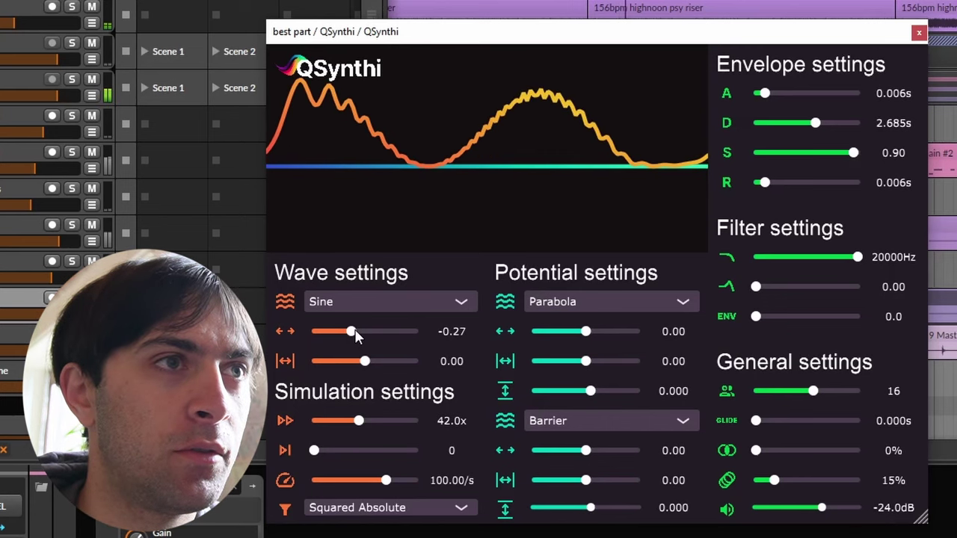
Change the initial wave to Cosine, with its width at -1.00 and its horizontal offset at 0.63.
click(377, 304)
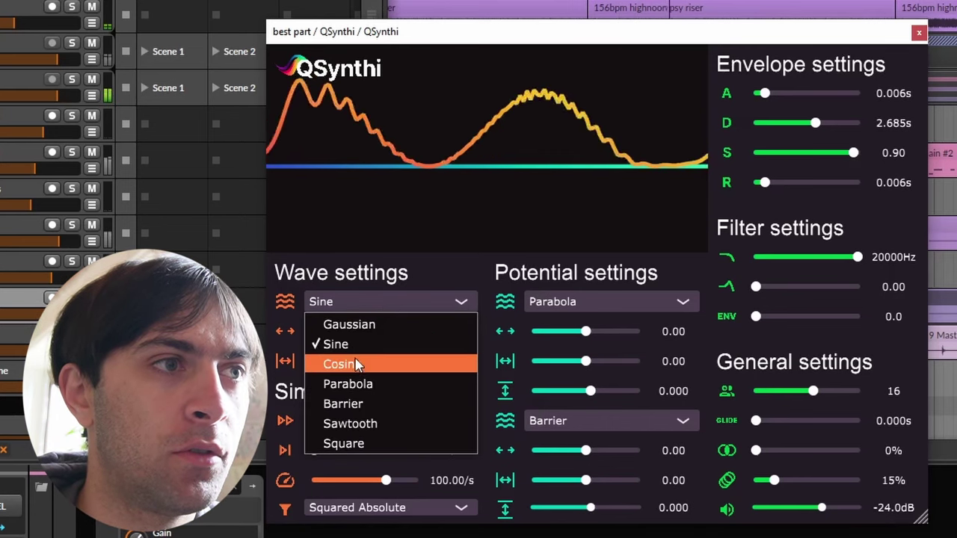
click(356, 364)
drag(335, 331, 331, 366)
click(396, 331)
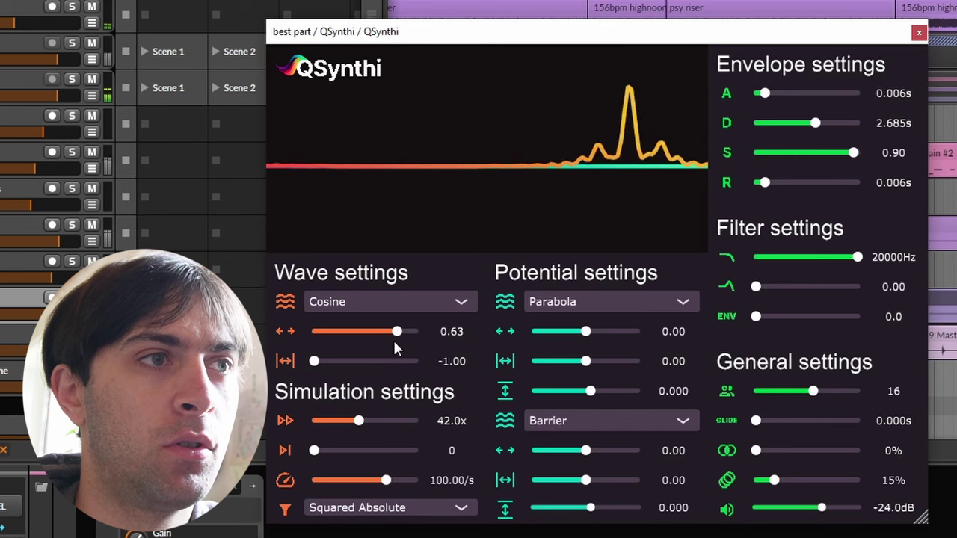
Sweep the cosine wave's horizontal offset between -0.74 and 0.72, and leave it at 0.32.
click(374, 332)
drag(371, 336, 325, 333)
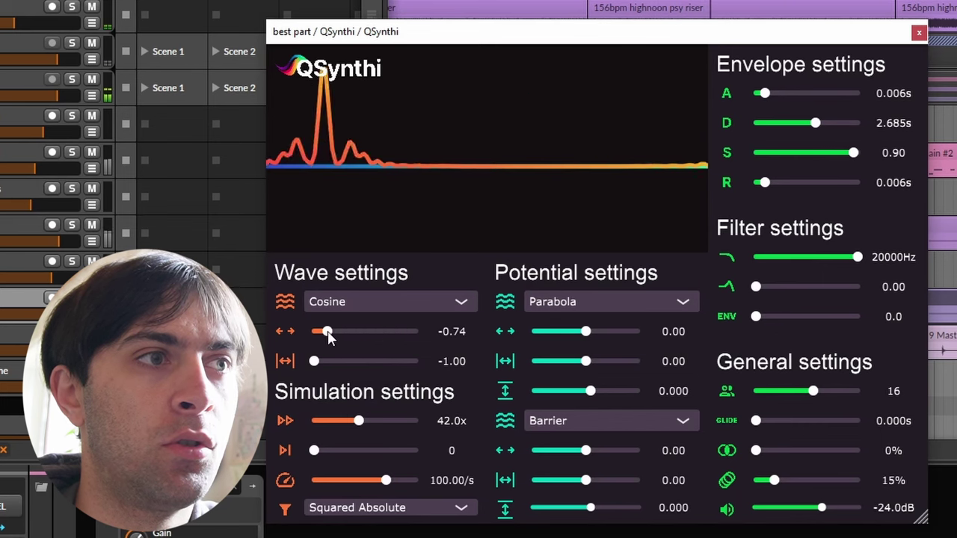
click(410, 338)
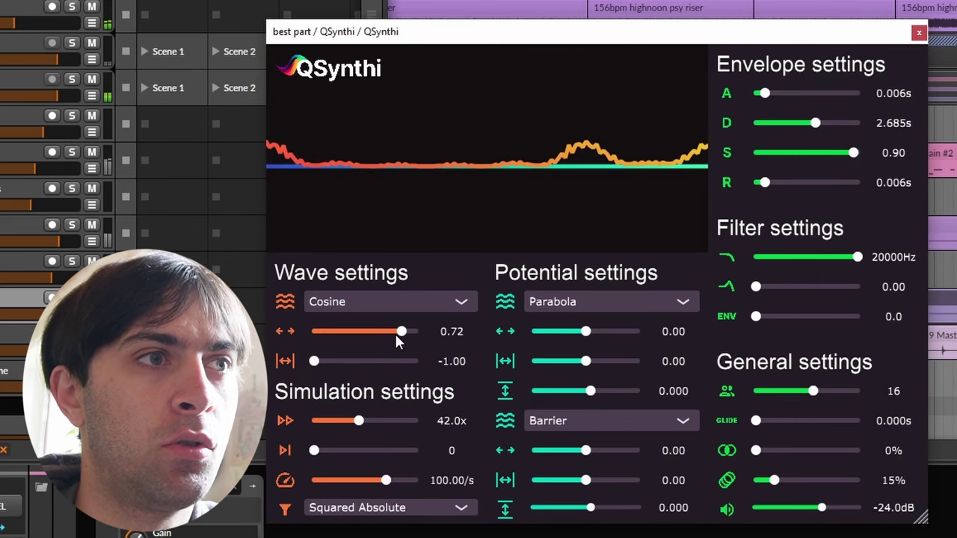
click(401, 335)
drag(401, 338, 380, 336)
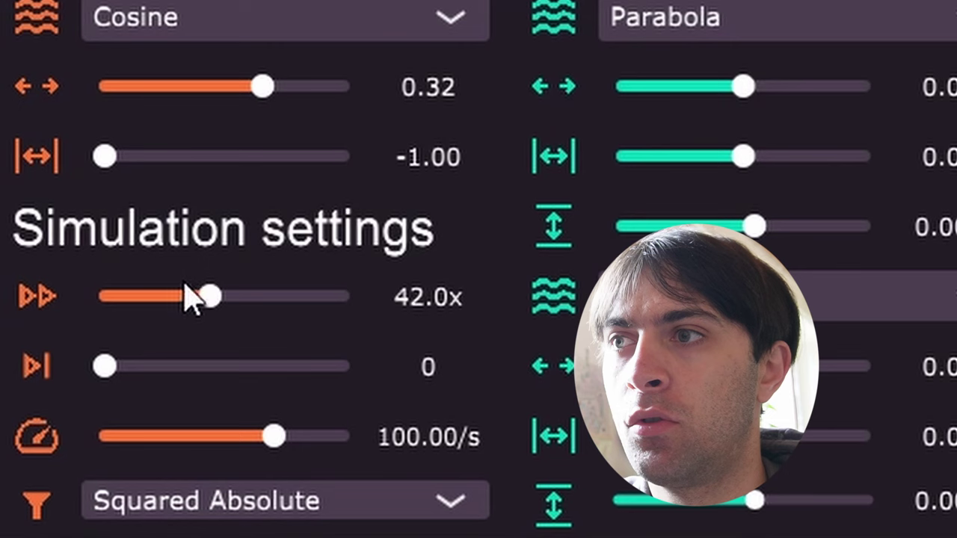
Raise the simulation speed to 256.5x and the synth's output volume to -12.6 dB.
drag(185, 286, 245, 306)
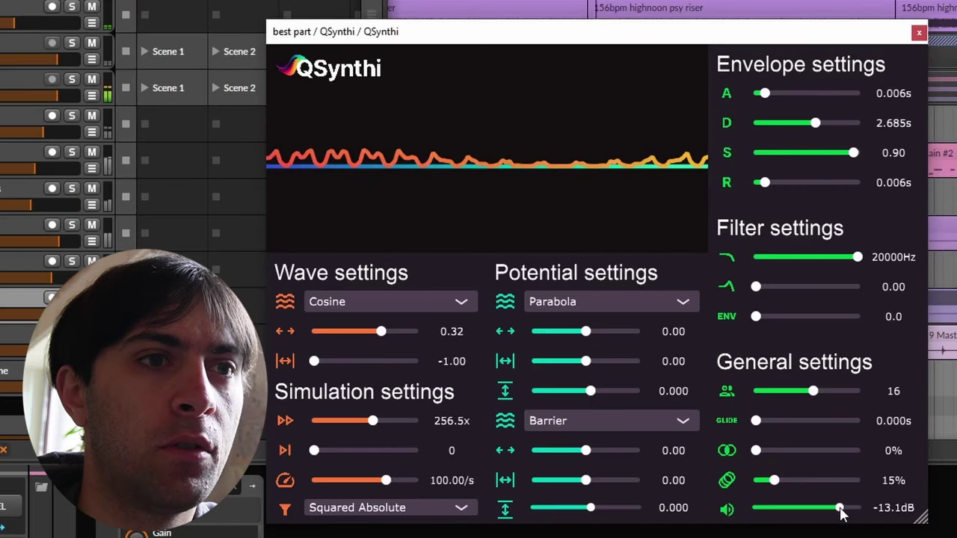
drag(840, 509, 842, 509)
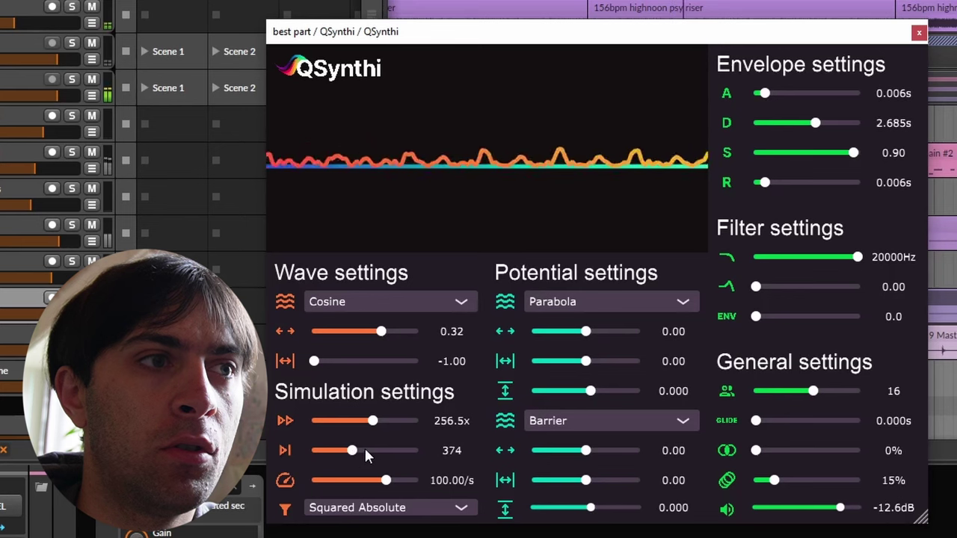
Try simulation start steps such as 878 and 634, and set the simulation rate to 11.66/s.
click(403, 451)
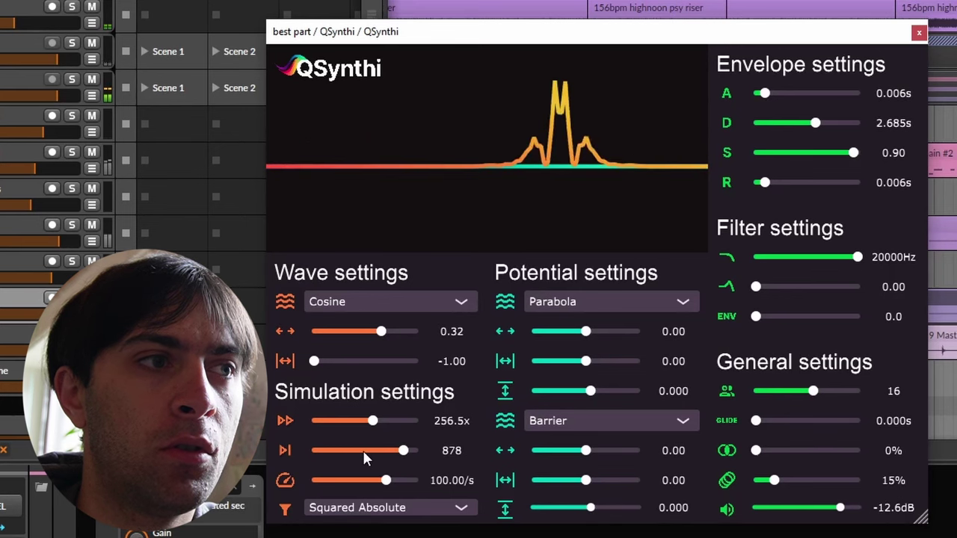
click(323, 452)
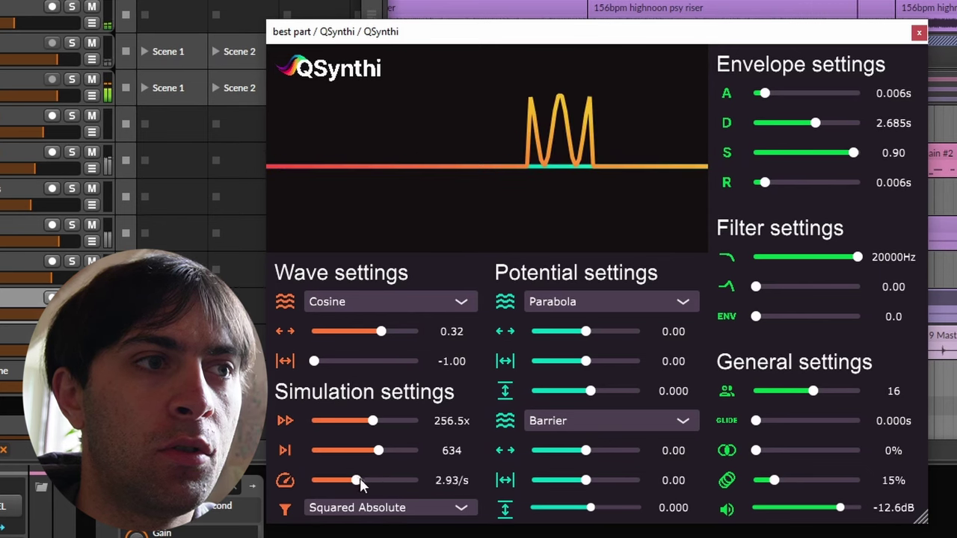
drag(361, 485, 373, 486)
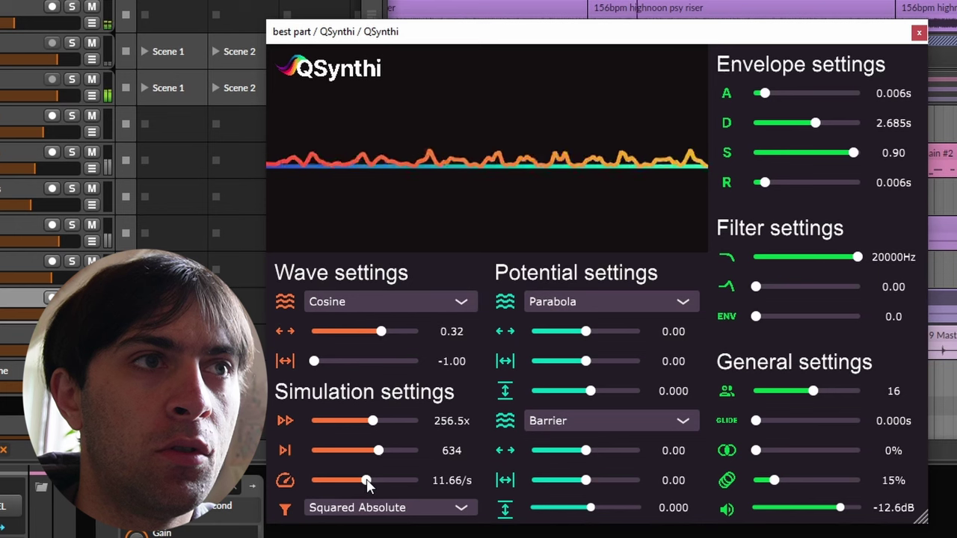
Try simulation start steps 285 and 780, and settle on start step 260 with a speed of 3949.3x.
drag(378, 450, 344, 453)
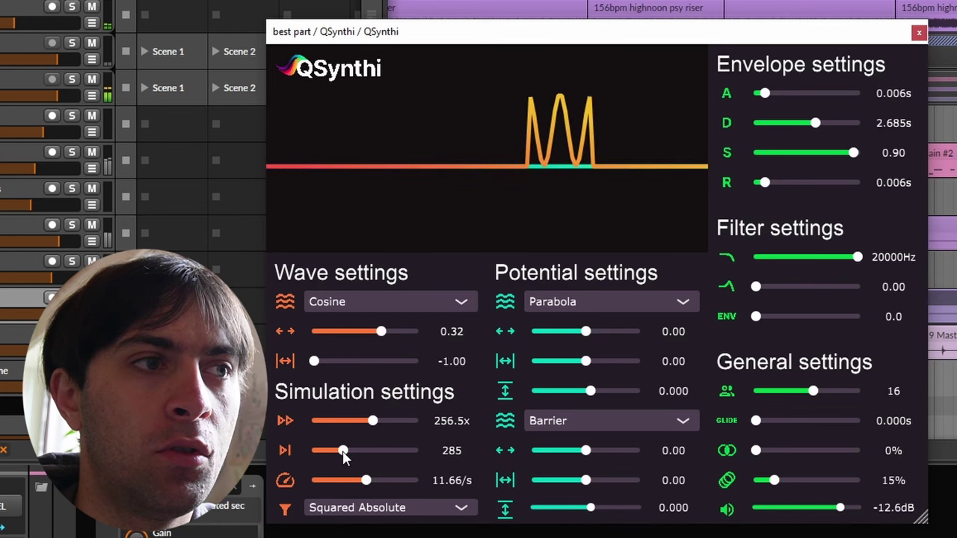
click(326, 452)
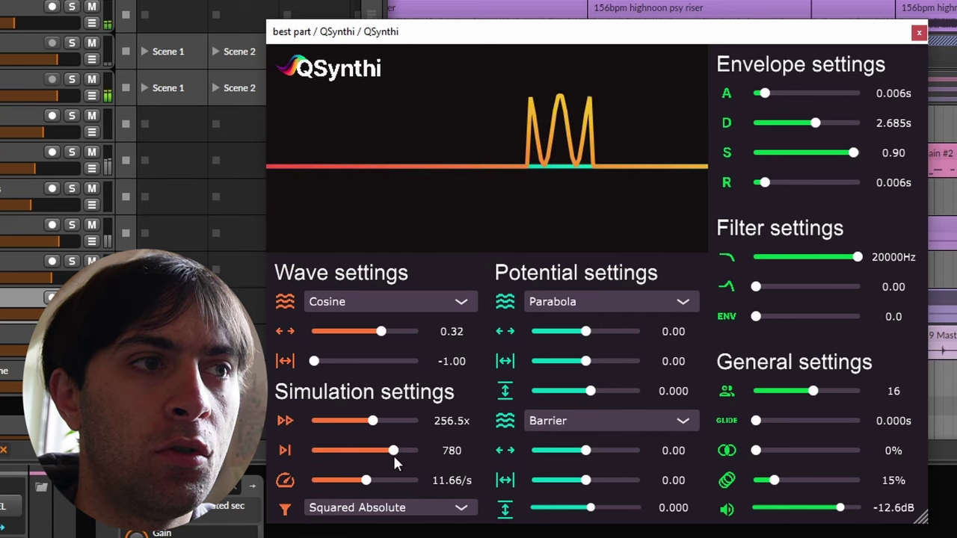
drag(393, 455, 396, 436)
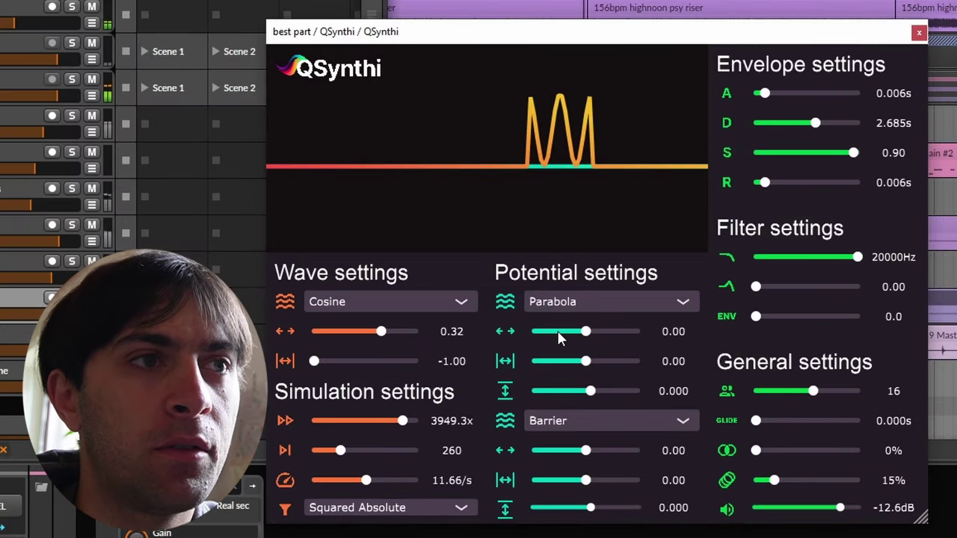
Shape the first parabola potential with offset 0.52, width -0.66, and a height of 7.645 raised to 100.000.
drag(557, 330, 614, 335)
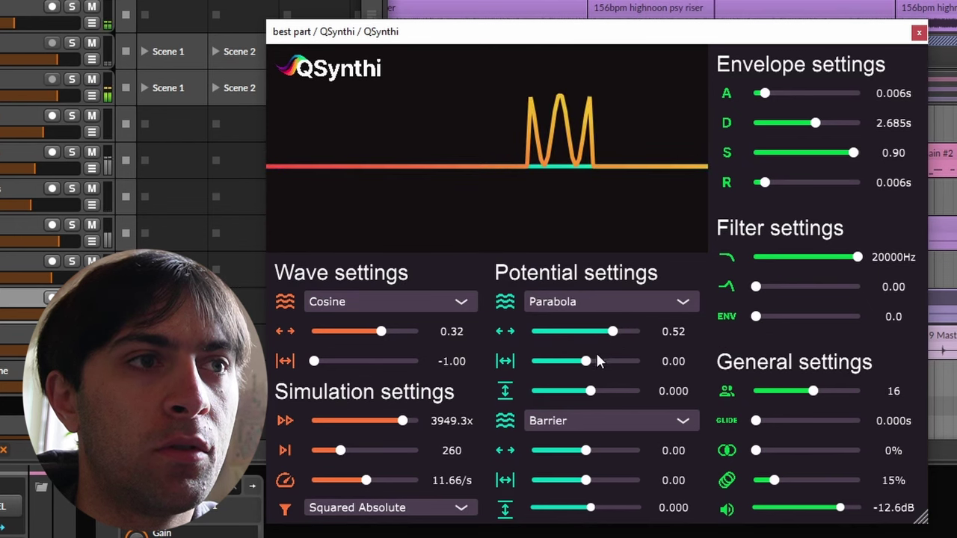
click(614, 391)
mouse_move(615, 394)
mouse_down()
mouse_move(633, 393)
mouse_move(620, 393)
mouse_up()
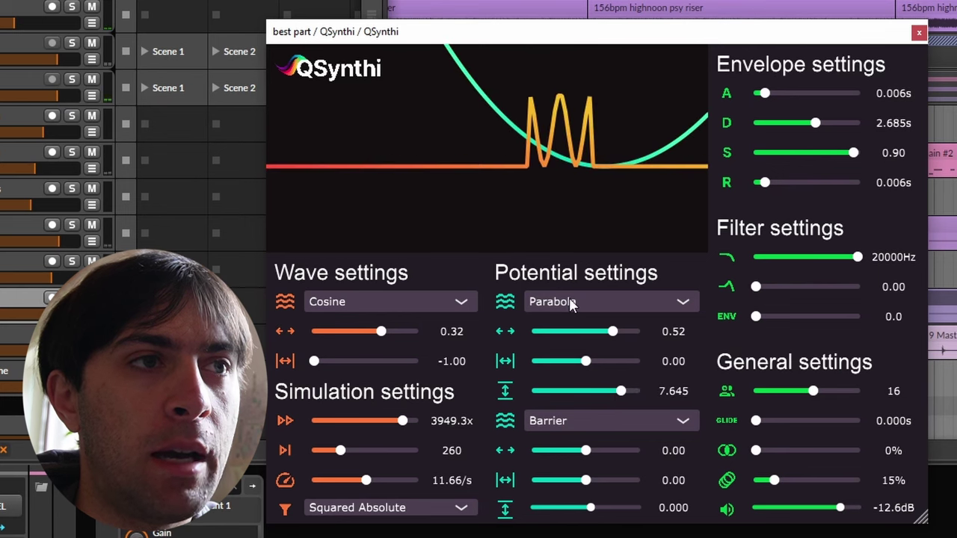
drag(609, 395, 686, 380)
drag(585, 361, 565, 366)
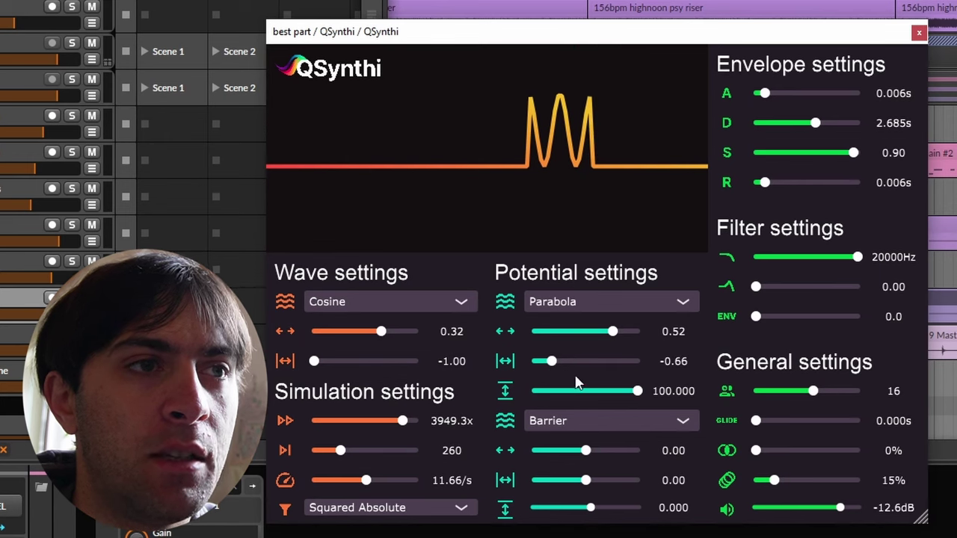
Invert the first parabola potential with a height of -2.303, shift its offset to 0.25, and widen it.
mouse_move(575, 391)
mouse_down()
mouse_move(549, 391)
mouse_move(559, 391)
mouse_up()
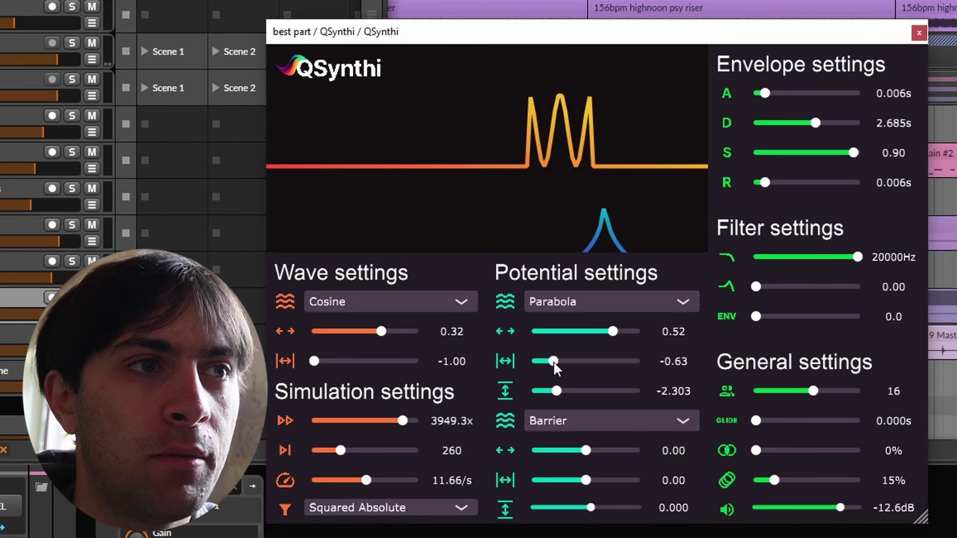
drag(554, 364, 554, 362)
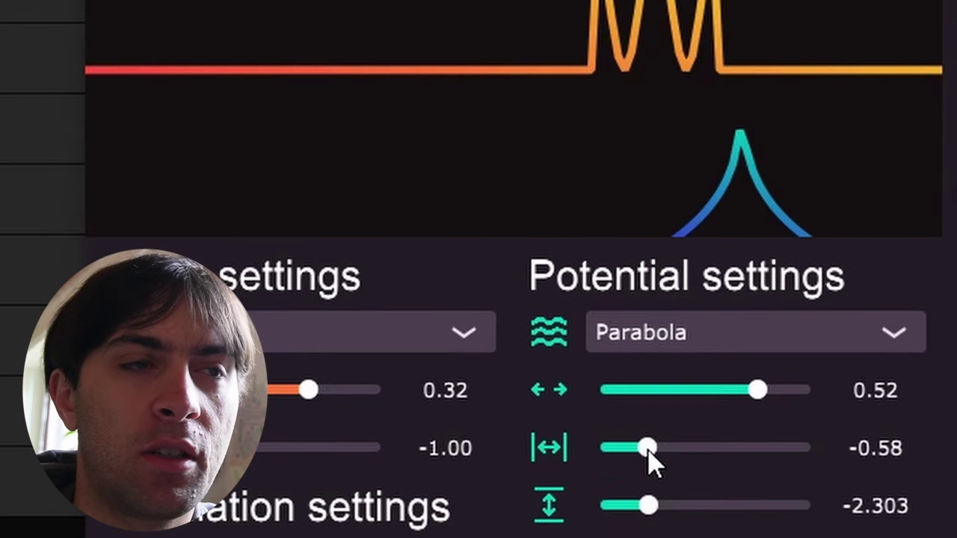
drag(756, 390, 733, 385)
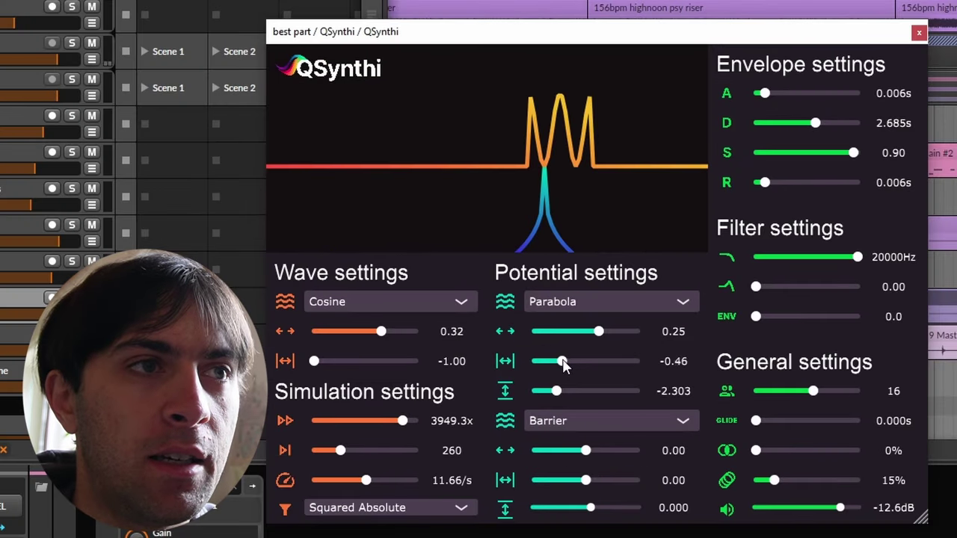
drag(564, 364, 617, 362)
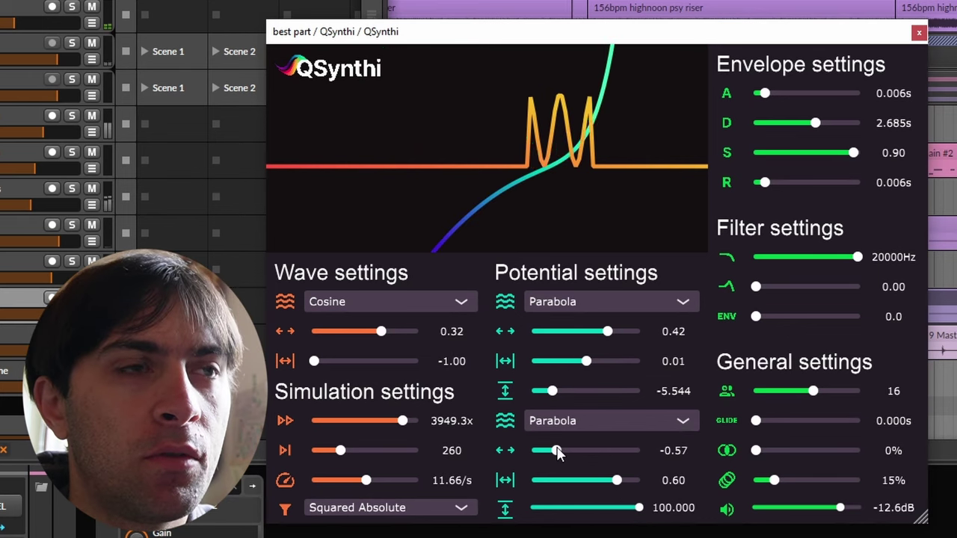
Try the Barrier shape for the second potential and switch it to Sawtooth with offset -0.70, width 0.97 and height 1.543.
drag(557, 451, 481, 428)
click(546, 421)
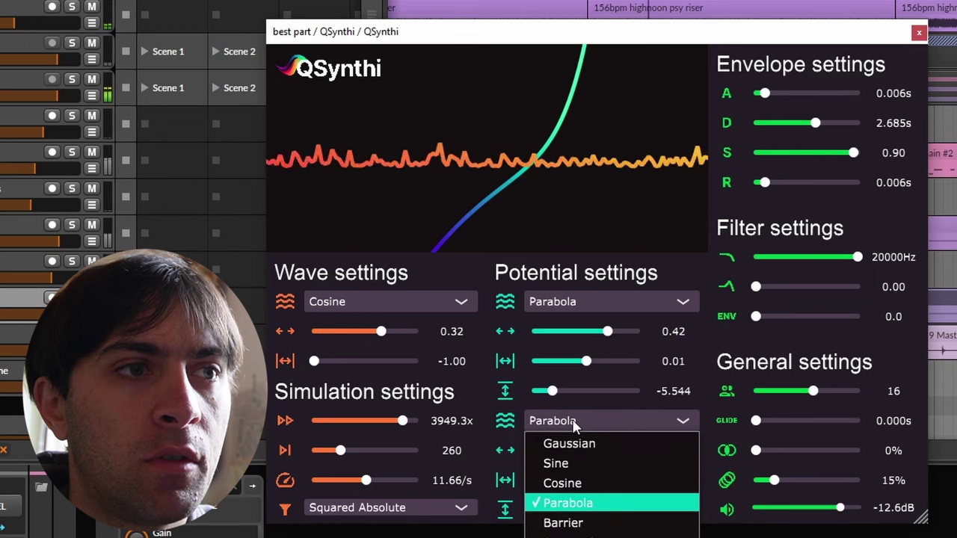
click(560, 521)
drag(557, 452, 605, 511)
click(593, 423)
click(561, 537)
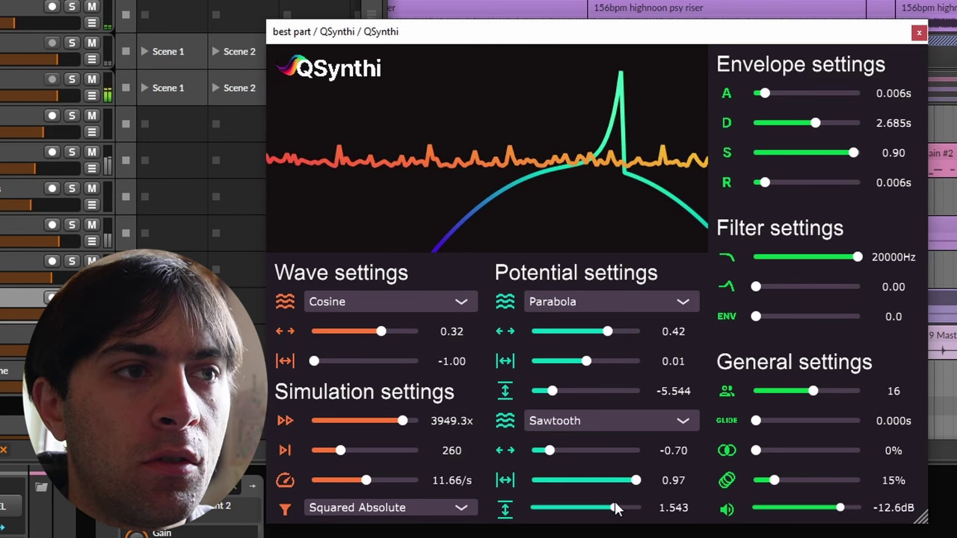
Set the Sawtooth potential to offset 0.20, width -0.17 and height 0.543, with a simulation speed of 46.7x.
drag(578, 450, 593, 455)
drag(626, 488, 620, 485)
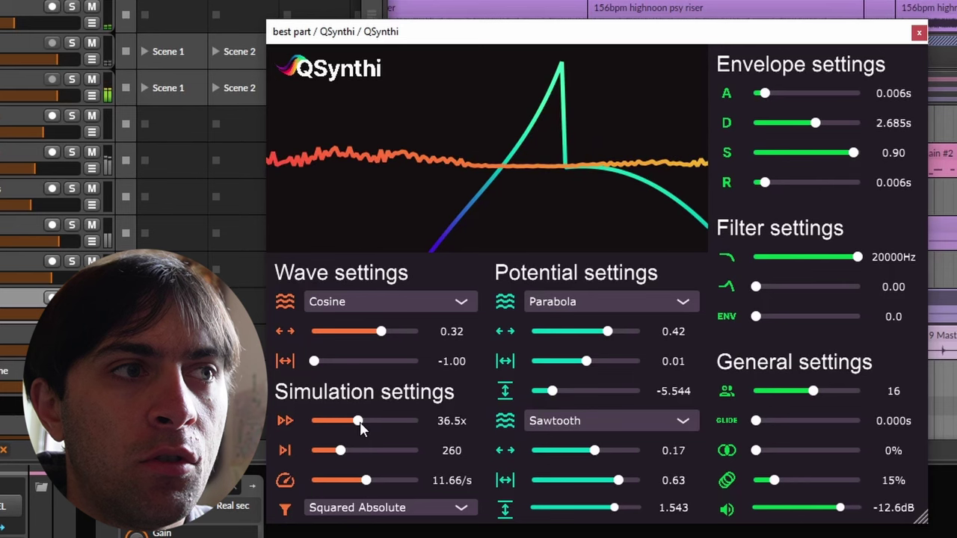
drag(360, 422, 361, 422)
drag(561, 455, 580, 484)
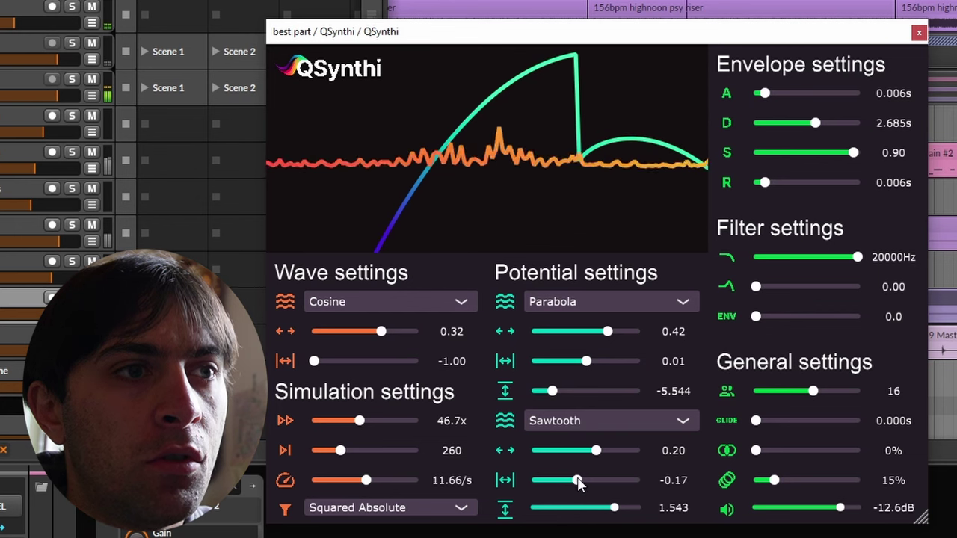
mouse_move(604, 514)
mouse_down()
mouse_move(595, 514)
mouse_move(612, 507)
mouse_up()
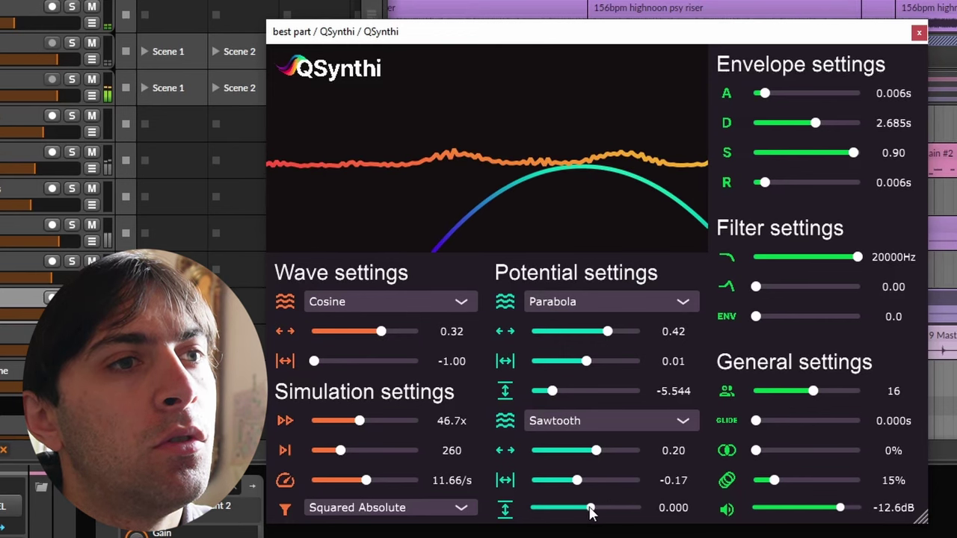
drag(591, 510, 611, 487)
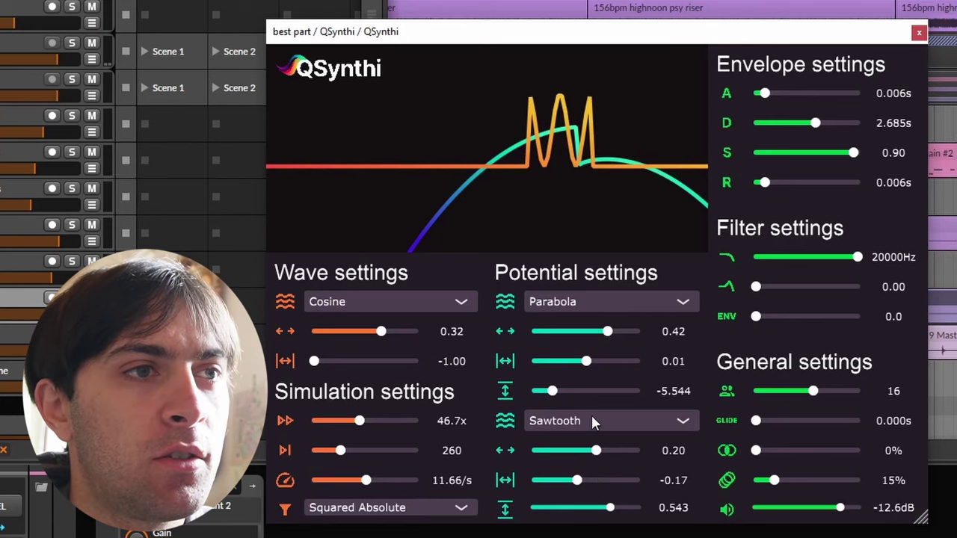
Try parabola potential heights of 3.956, -8.927 and -51.026, and settle on a height of 13.926.
drag(551, 390, 617, 393)
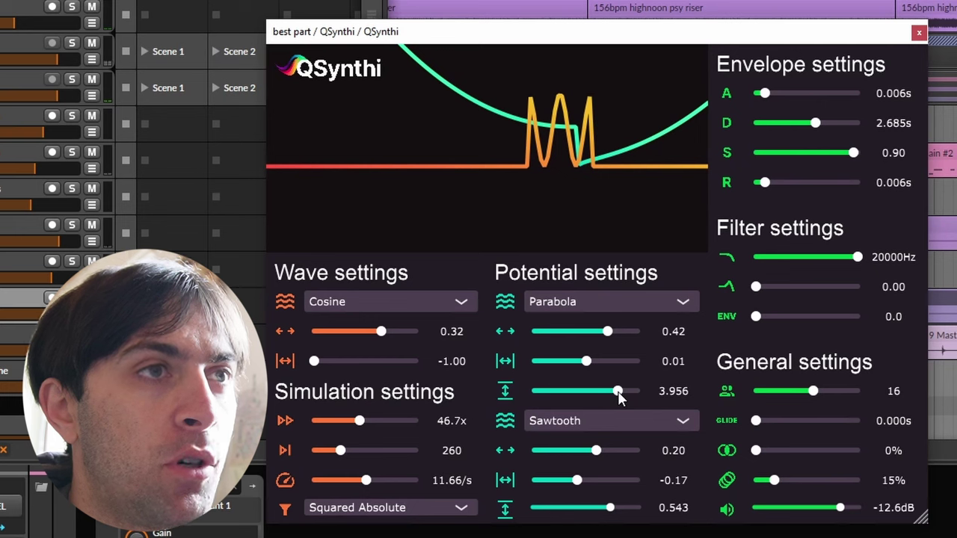
drag(618, 394, 553, 396)
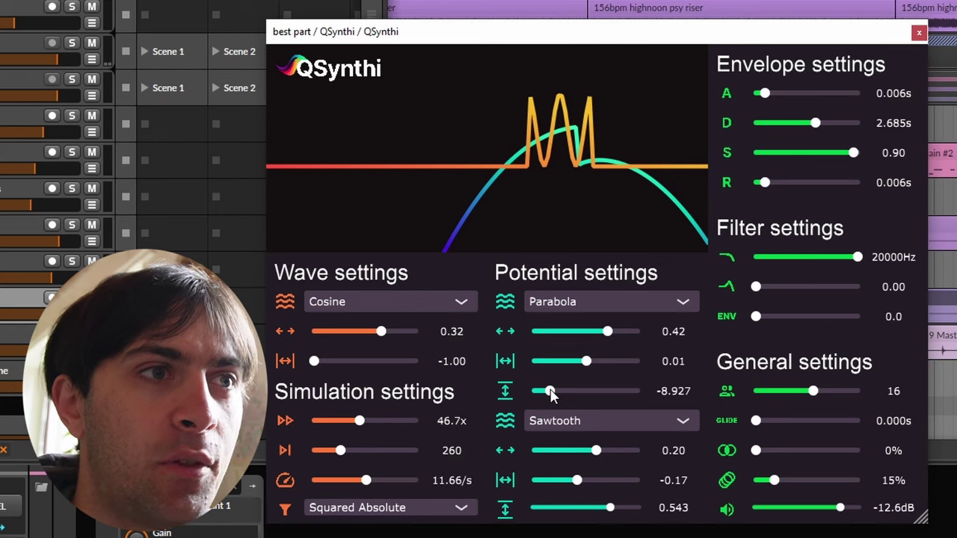
mouse_move(550, 393)
mouse_down()
mouse_move(622, 396)
mouse_move(538, 394)
mouse_up()
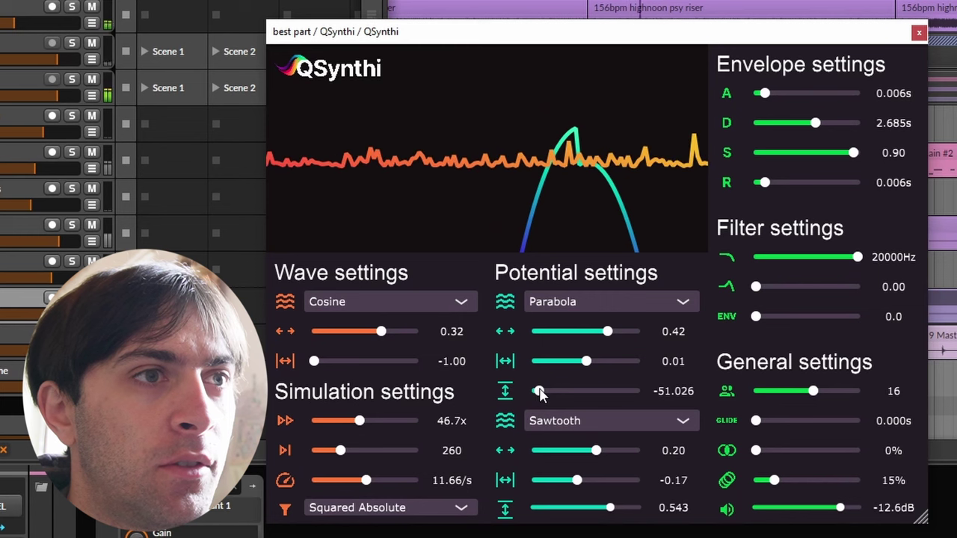
drag(539, 394, 624, 396)
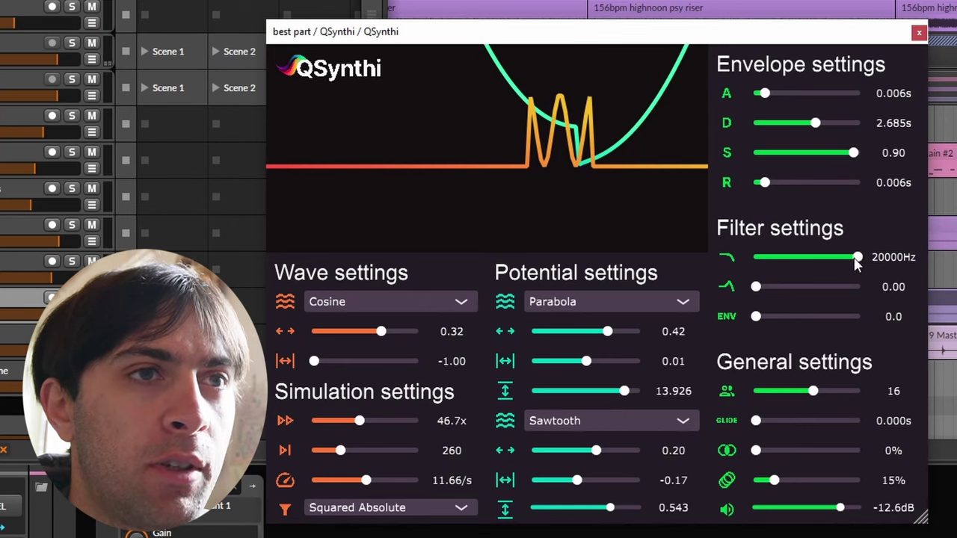
Try filter cutoffs of 1238 Hz, 5262 Hz and 9474 Hz with resonance values of 0.16 and 0.08.
drag(857, 258, 806, 272)
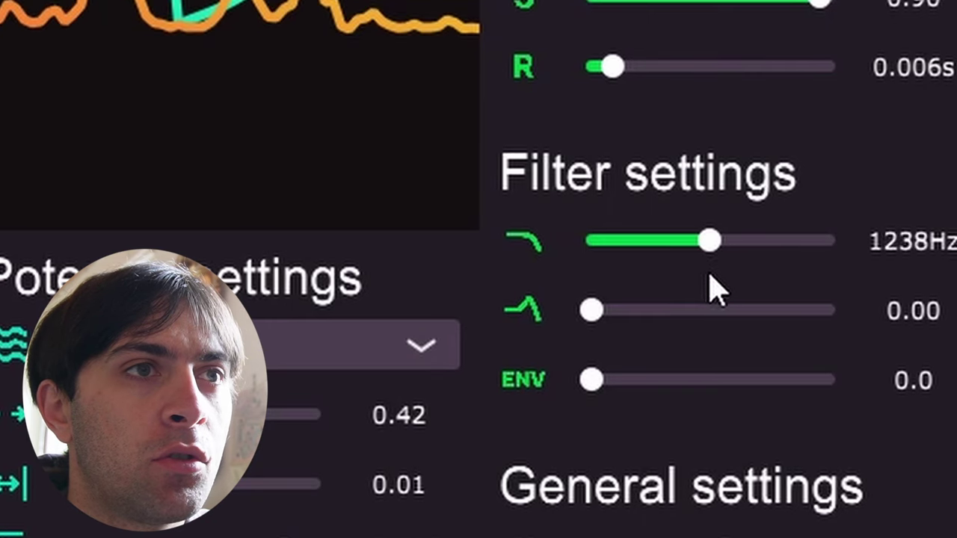
drag(710, 276, 764, 254)
click(727, 326)
drag(726, 327, 624, 335)
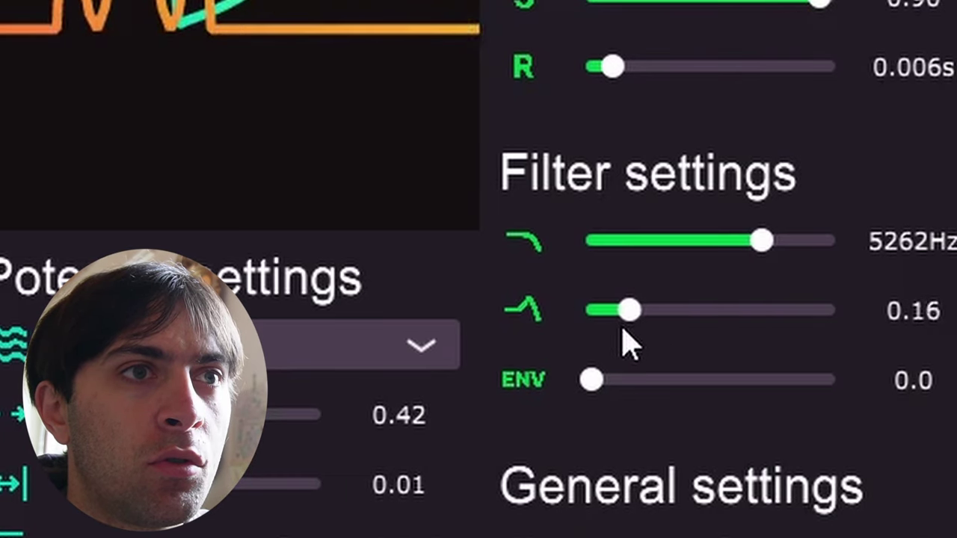
mouse_move(807, 251)
mouse_down()
mouse_move(785, 256)
mouse_move(800, 264)
mouse_up()
drag(622, 311, 618, 325)
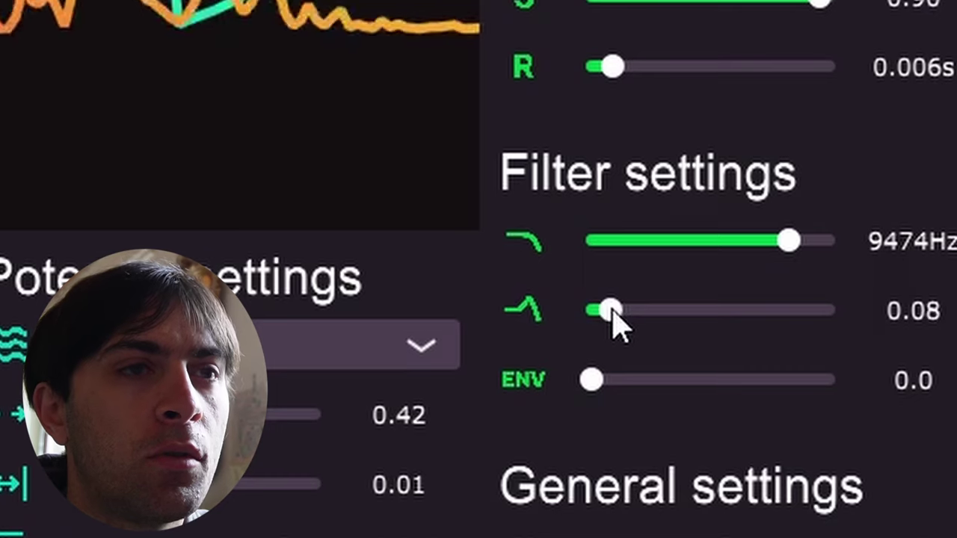
Try filter envelope amounts of 3.4 and 20.0 with cutoffs of 301 Hz and 70 Hz and a resonance of 0.31.
drag(786, 251, 737, 254)
drag(668, 374, 748, 322)
drag(738, 245, 675, 249)
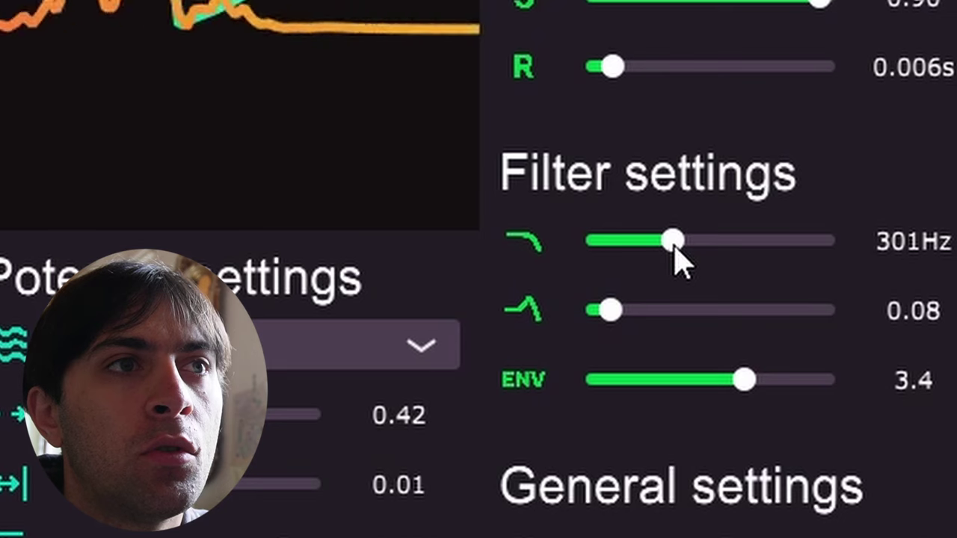
drag(775, 380, 871, 384)
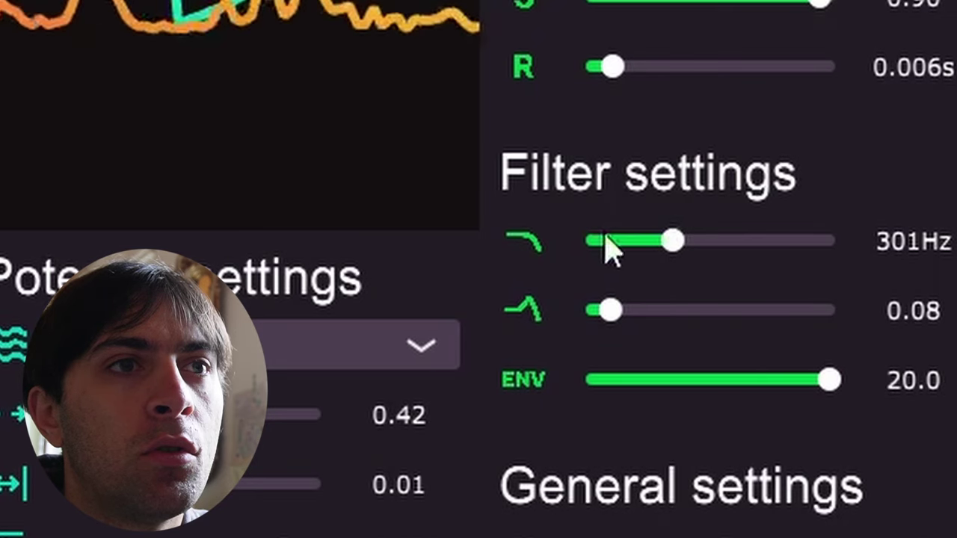
click(641, 242)
click(665, 310)
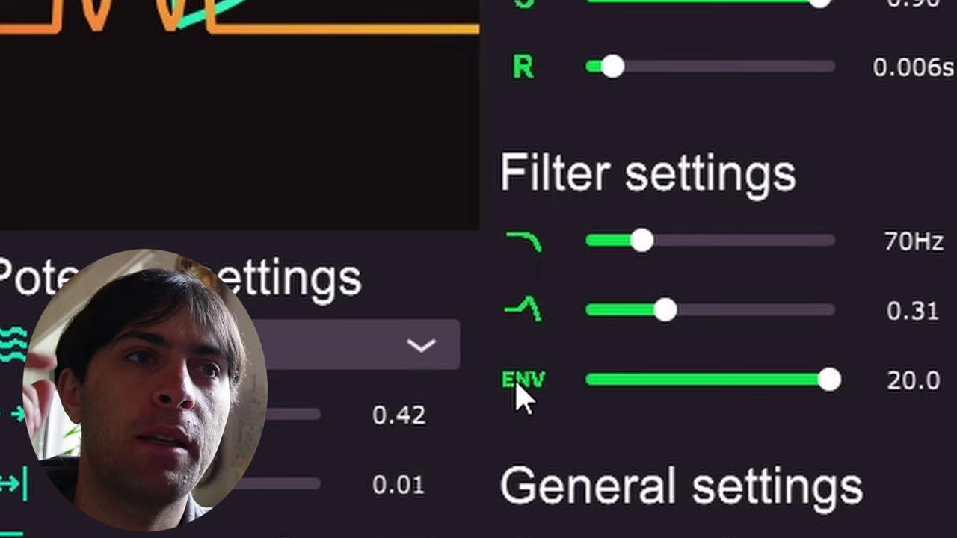
Reset the filter envelope amount to 0.0, lower the resonance to 0.09, and set the cutoff to 11466 Hz.
drag(665, 310, 641, 309)
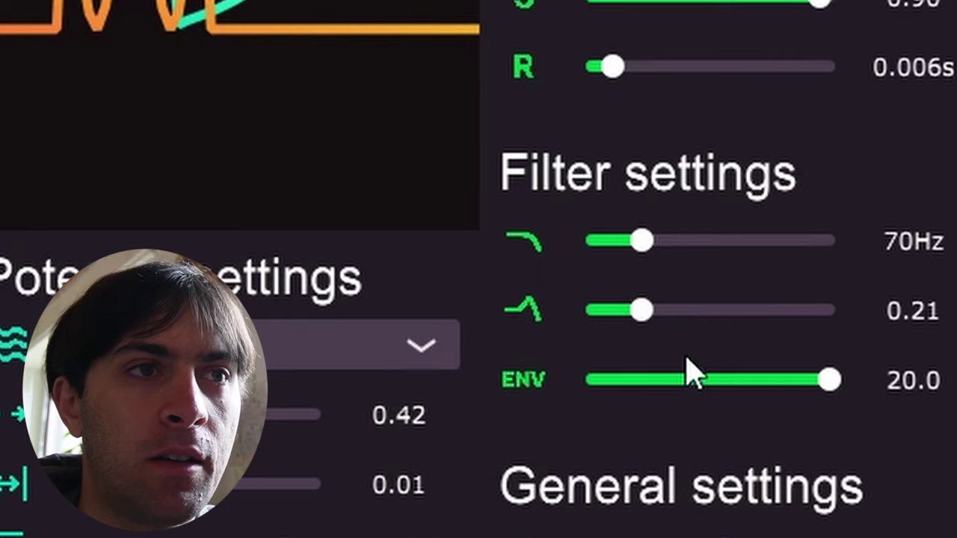
drag(669, 387, 496, 386)
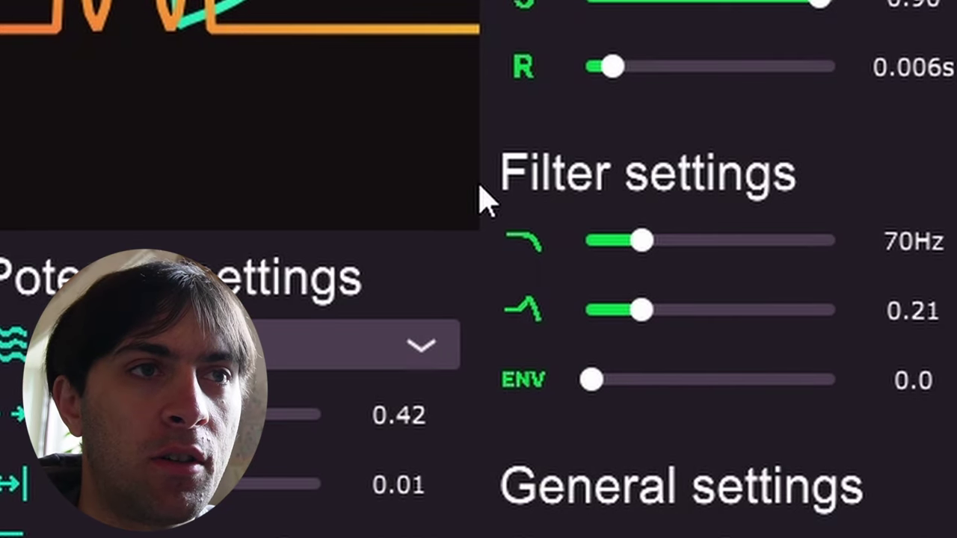
drag(643, 308, 615, 312)
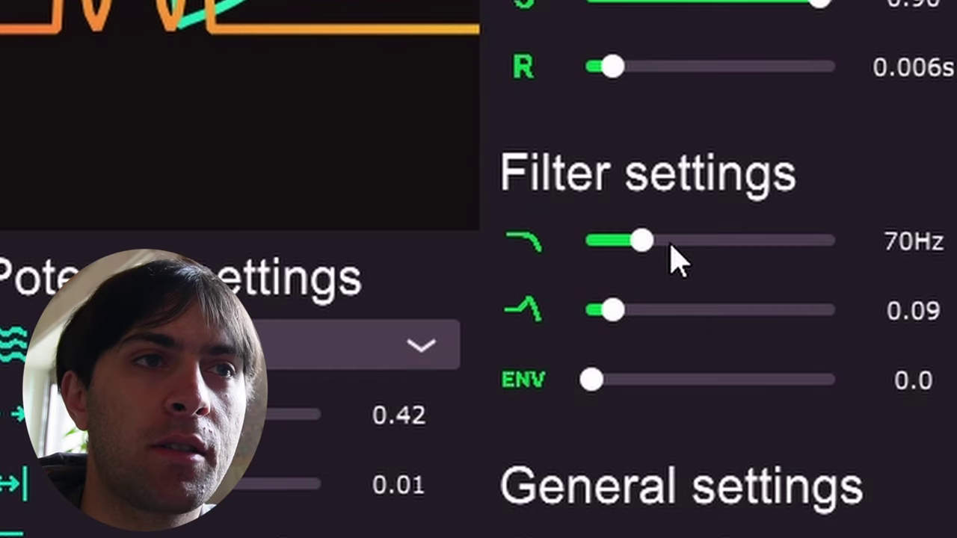
drag(671, 241, 801, 224)
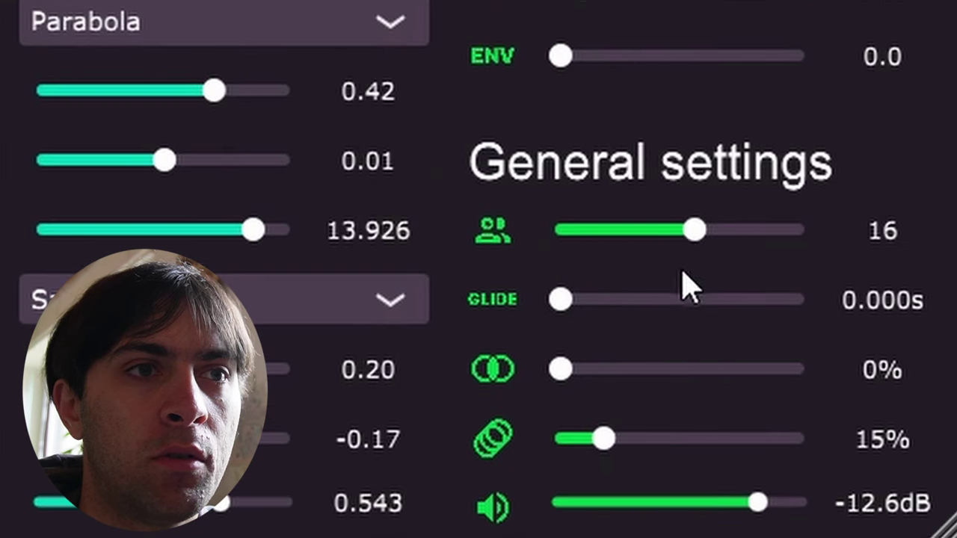
Set the voice count to 2 and raise the glide time to 5.000 s.
drag(694, 230, 508, 232)
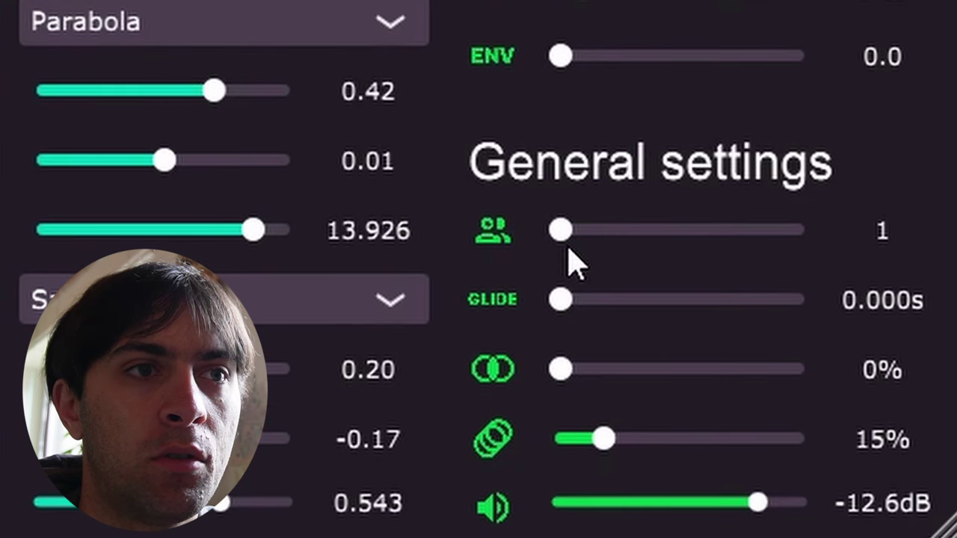
mouse_move(594, 238)
mouse_down()
mouse_move(630, 226)
mouse_move(605, 221)
mouse_move(606, 232)
mouse_up()
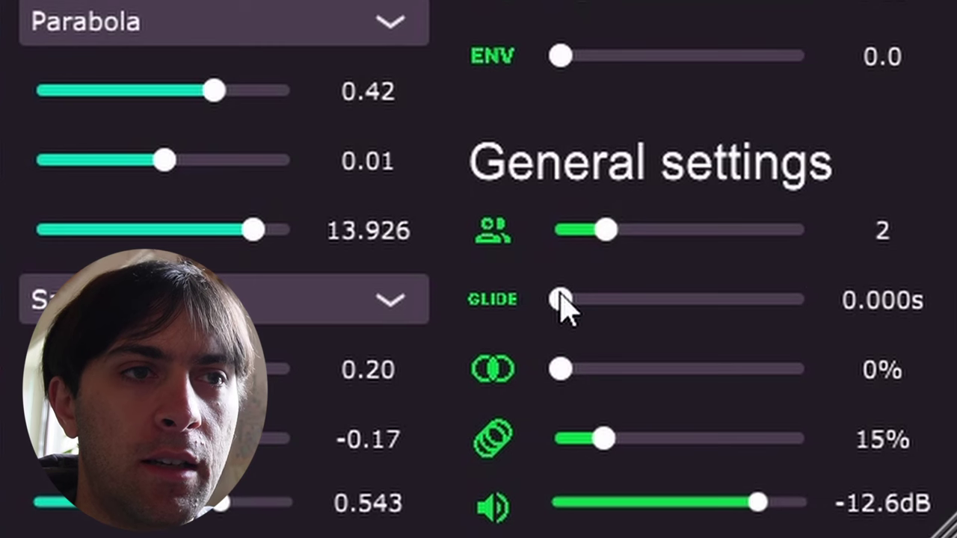
drag(561, 297, 835, 297)
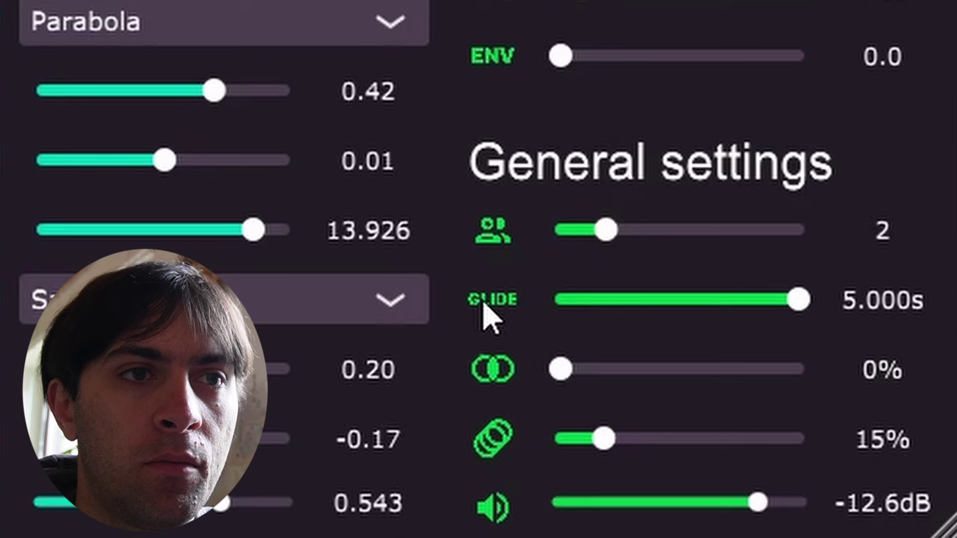
drag(705, 300, 895, 303)
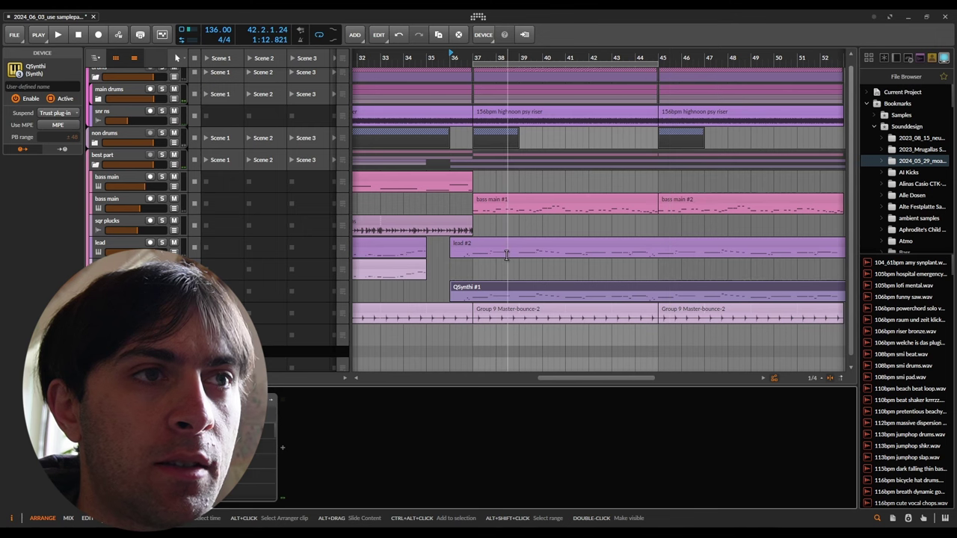
Try a short note overlapping the long note at 2.1 in the QSynthi #1 clip, and return to the synthesizer's settings.
click(488, 285)
drag(559, 388, 559, 161)
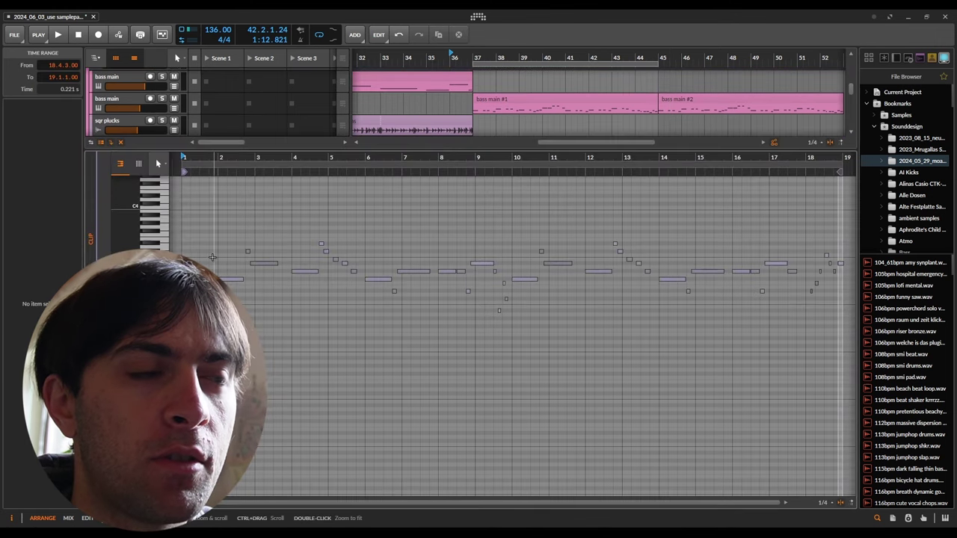
scroll(479, 410, up, 3)
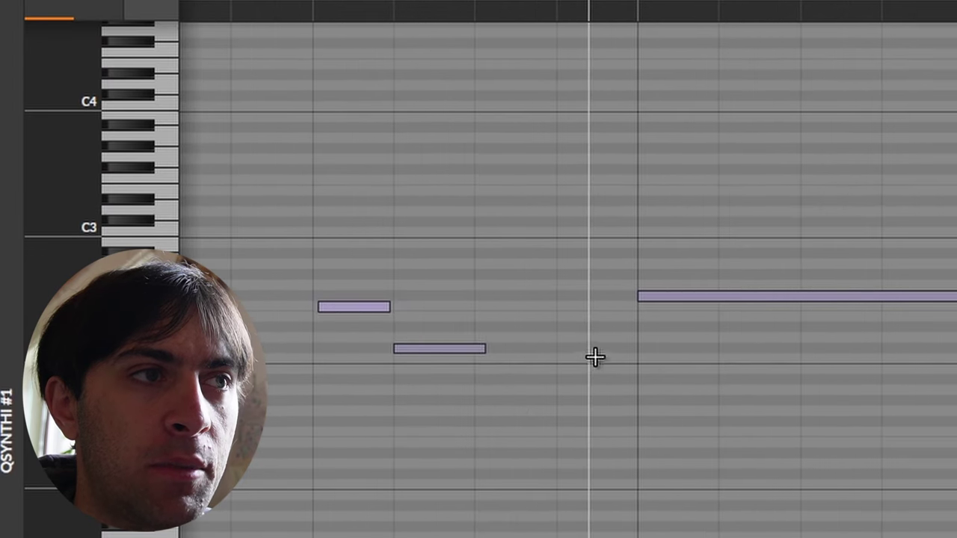
double_click(619, 346)
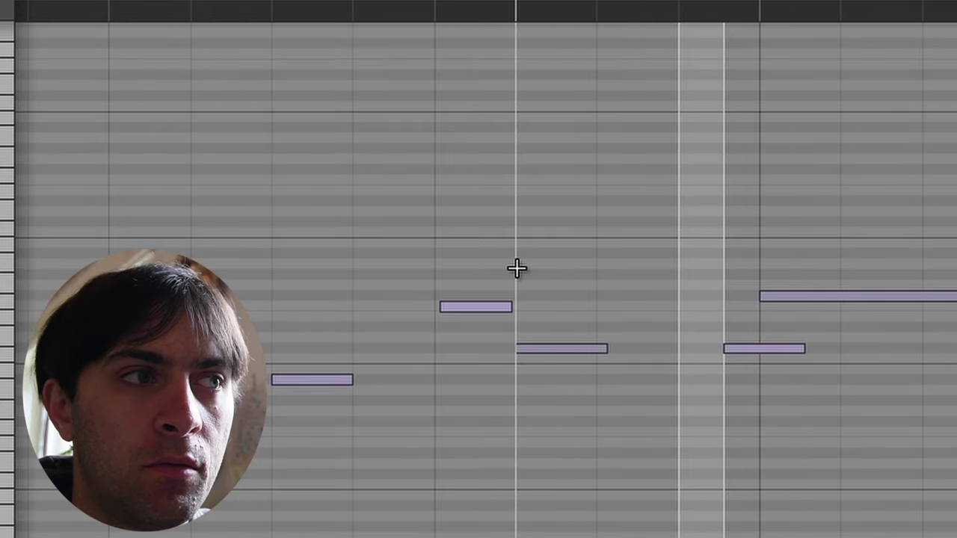
click(396, 308)
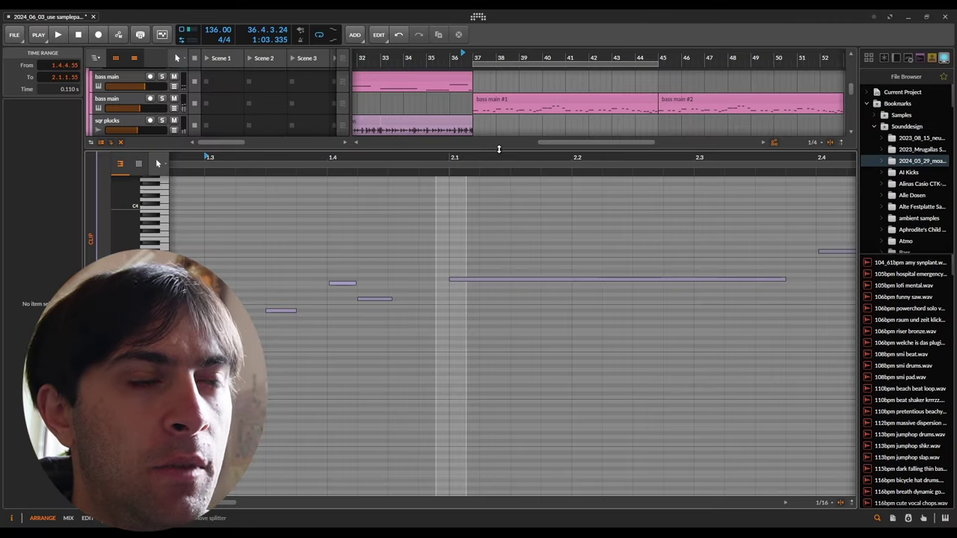
key(e)
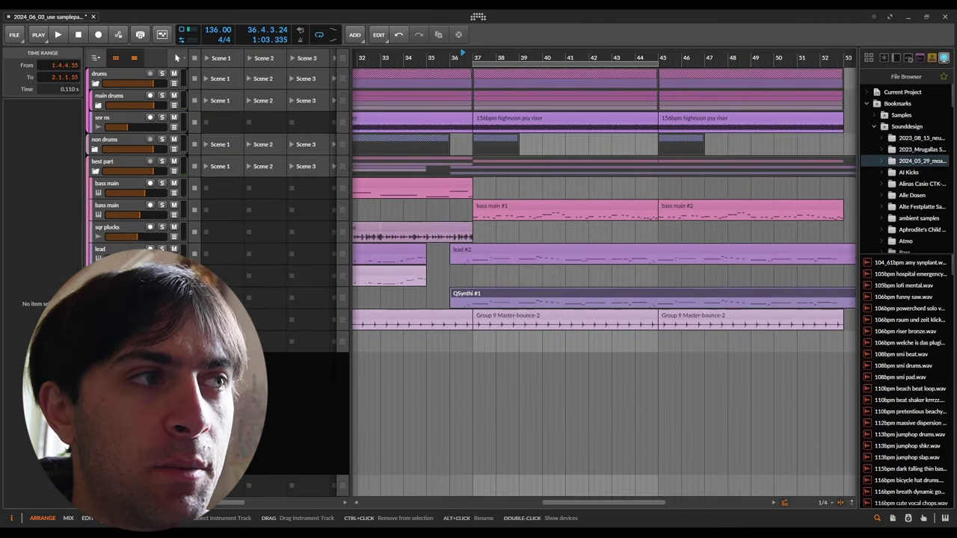
key(d)
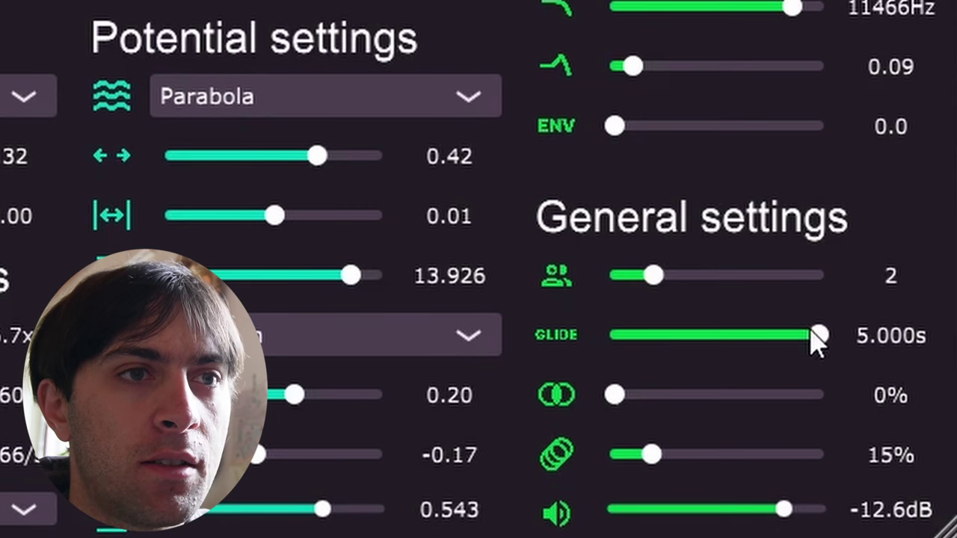
Reset the glide to 0.000 s, and compare stereo widths of 100%, 89% and 0% before raising the width again.
drag(635, 361, 538, 369)
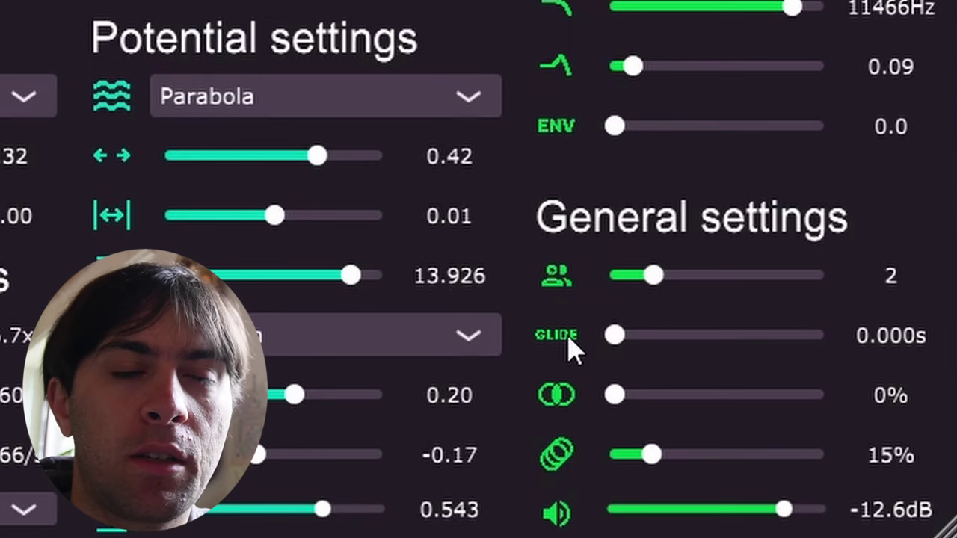
drag(617, 398, 843, 316)
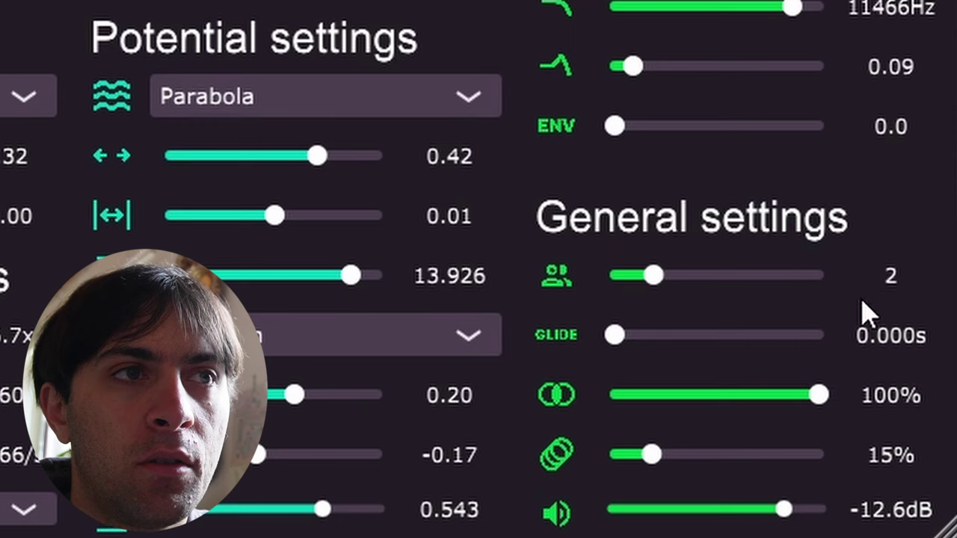
drag(858, 314, 948, 340)
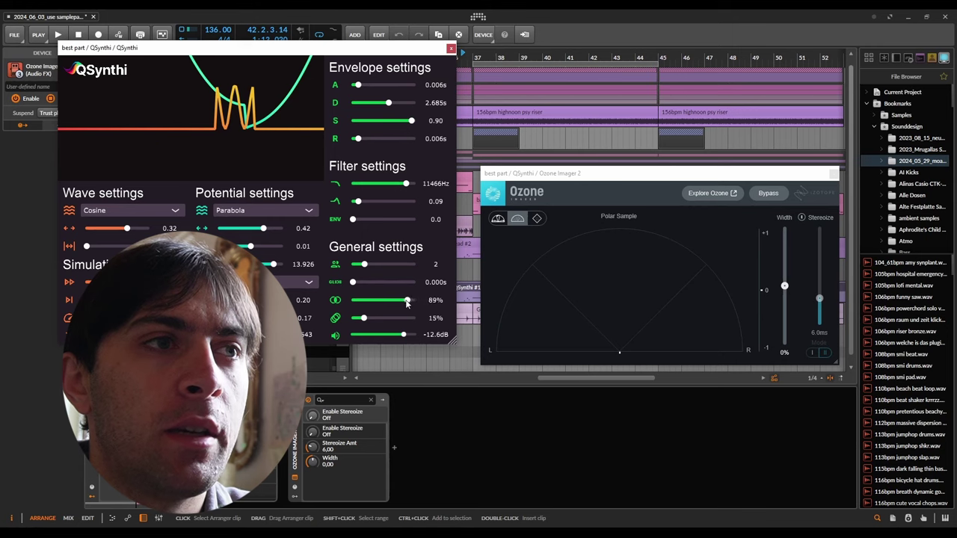
drag(406, 302, 352, 301)
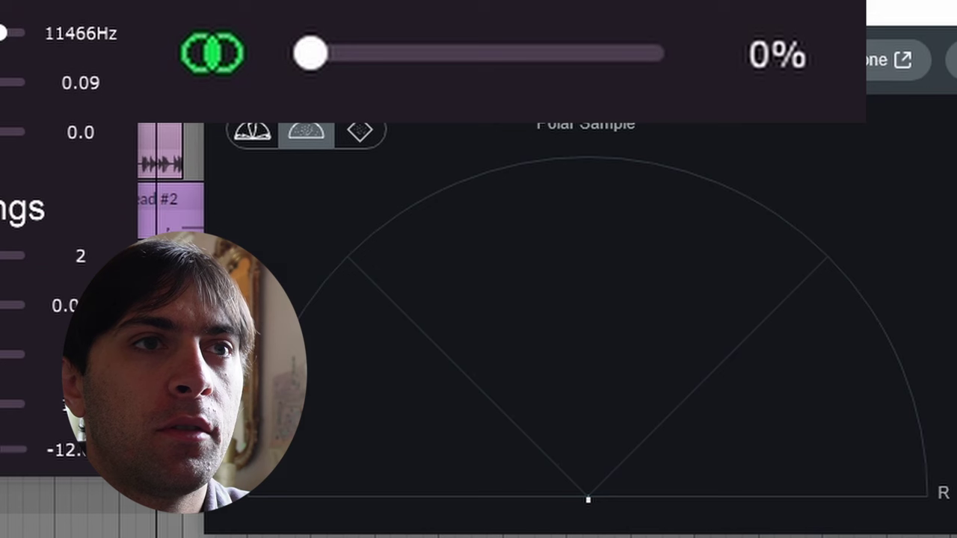
drag(335, 54, 837, 27)
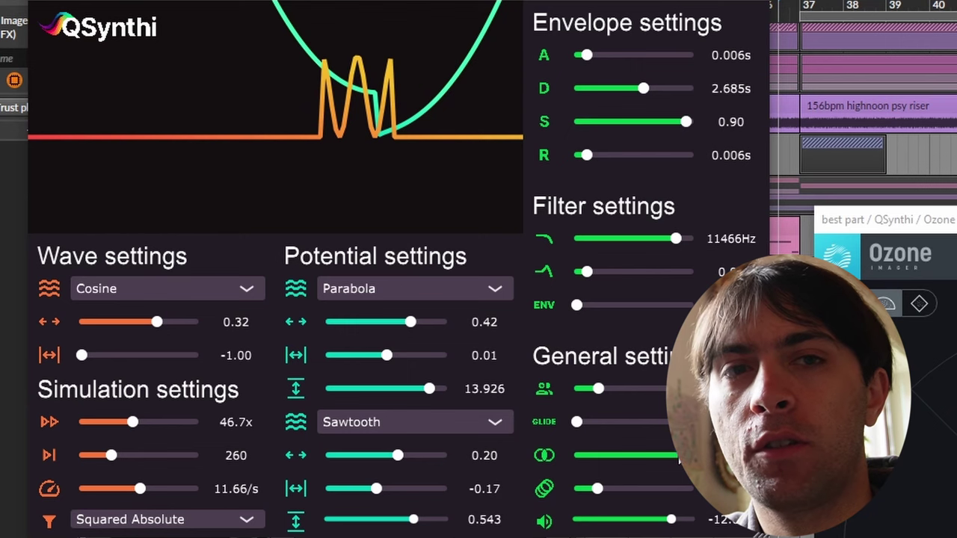
Set the stereo width to 0% and reduce the percentage setting directly below it from the general settings to 5%, then 3%.
drag(679, 459, 518, 463)
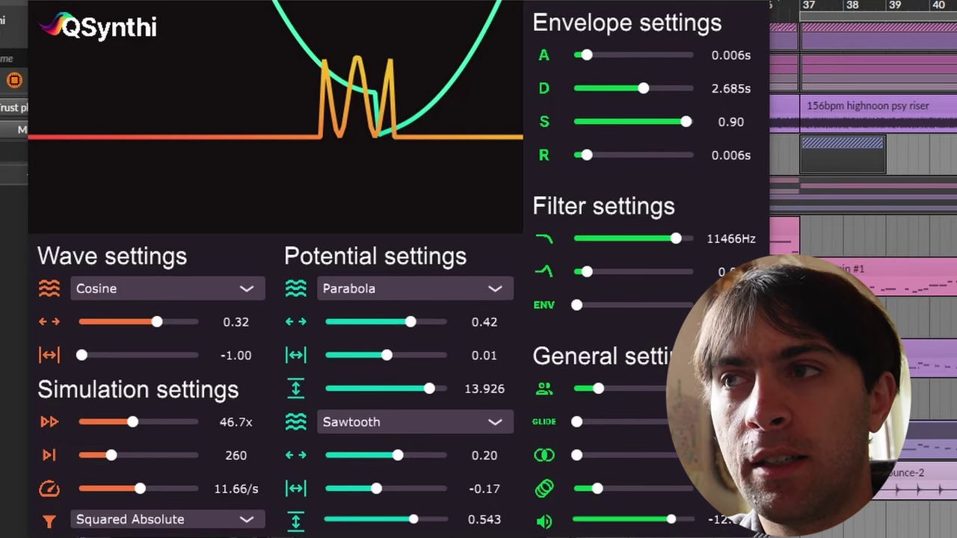
drag(601, 490, 598, 521)
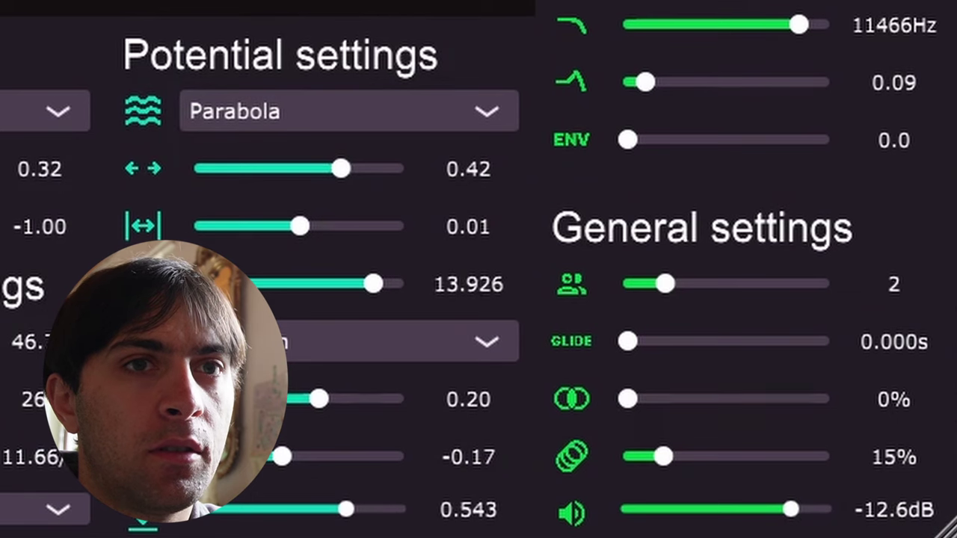
drag(740, 456, 645, 521)
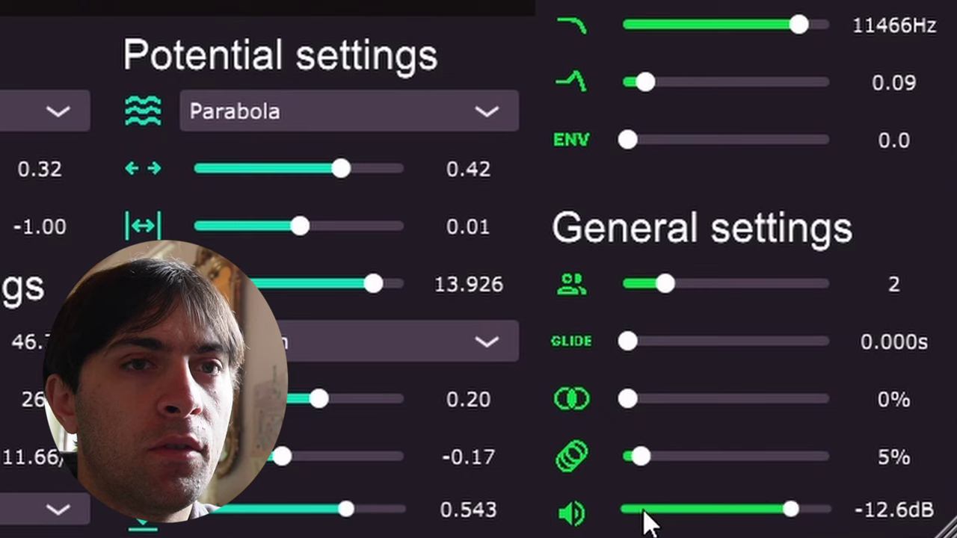
mouse_move(643, 511)
mouse_down()
mouse_move(653, 510)
mouse_move(611, 514)
mouse_move(648, 521)
mouse_move(639, 508)
mouse_up()
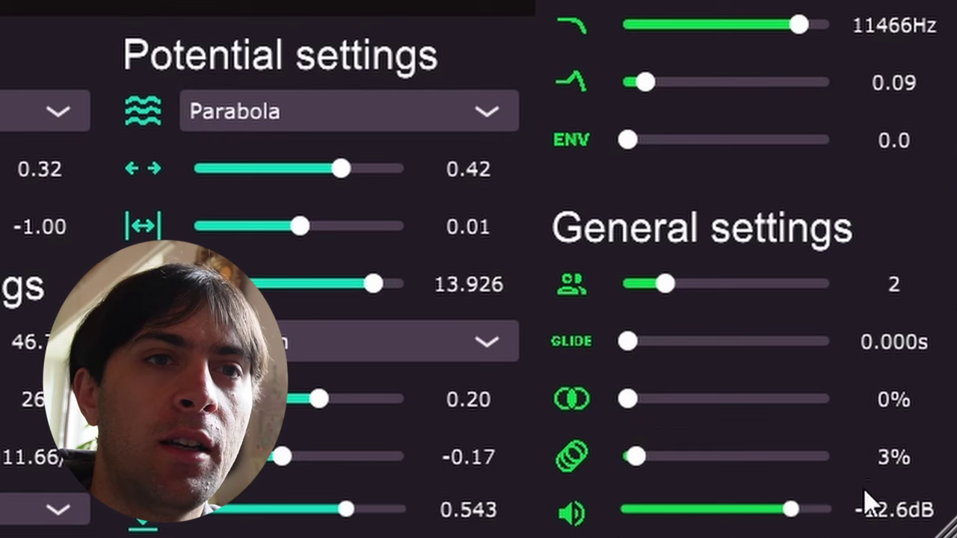
drag(631, 458, 625, 457)
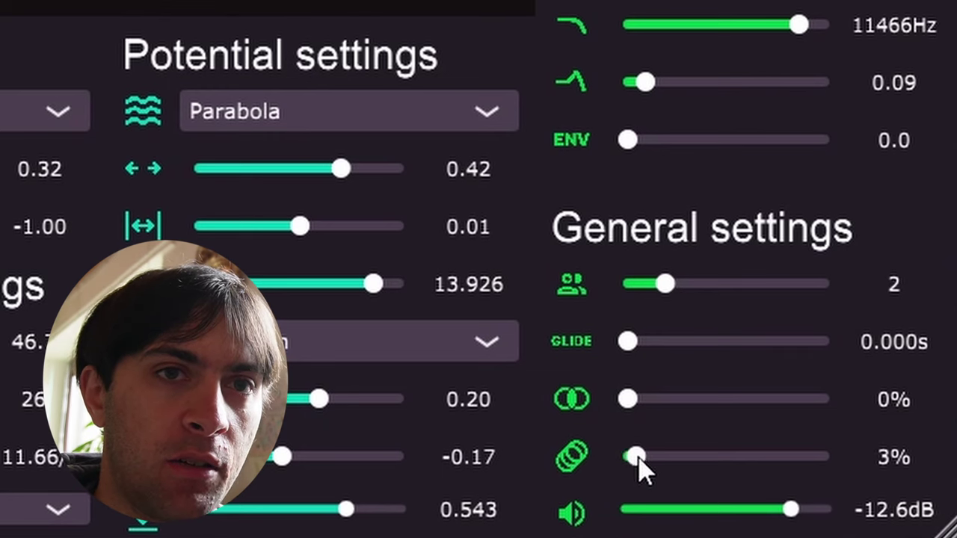
Compare 16% and 4% for the general setting directly below the stereo width, and settle on 2%.
drag(633, 460, 666, 523)
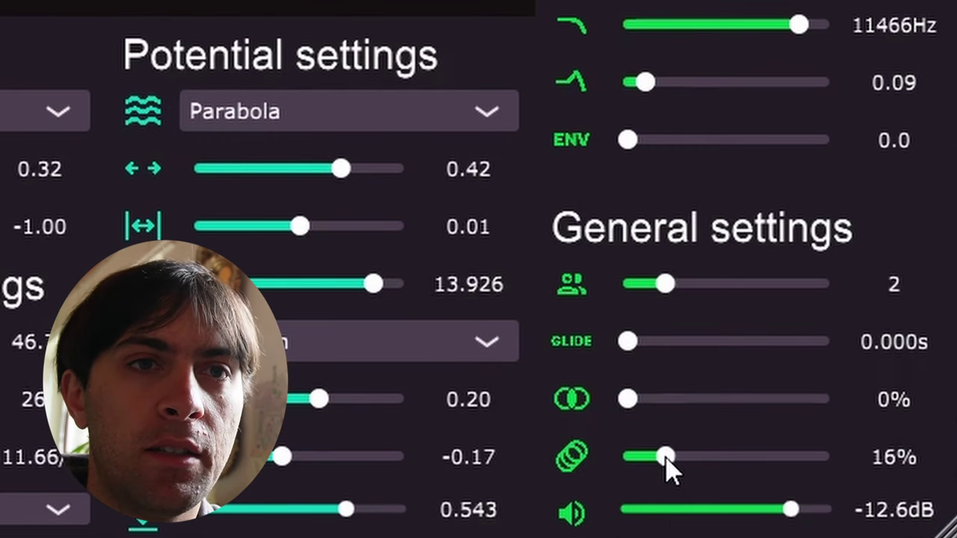
drag(669, 467, 639, 527)
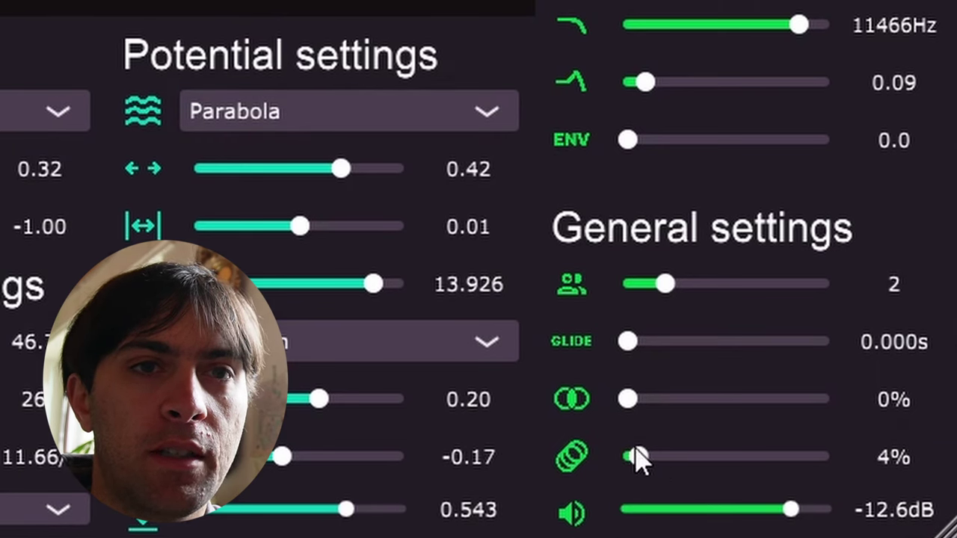
mouse_move(643, 471)
mouse_down()
mouse_move(669, 466)
mouse_move(637, 474)
mouse_move(644, 459)
mouse_move(649, 473)
mouse_up()
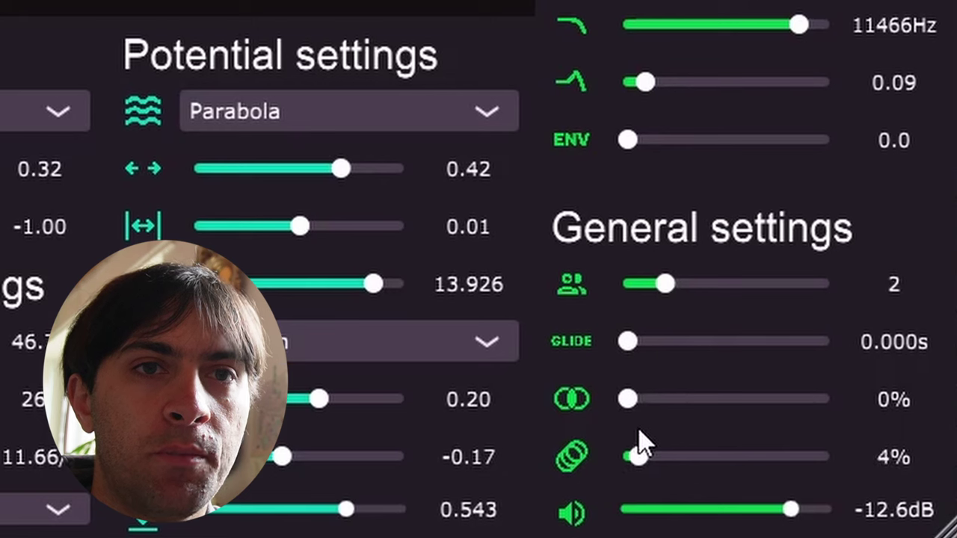
drag(639, 431, 647, 457)
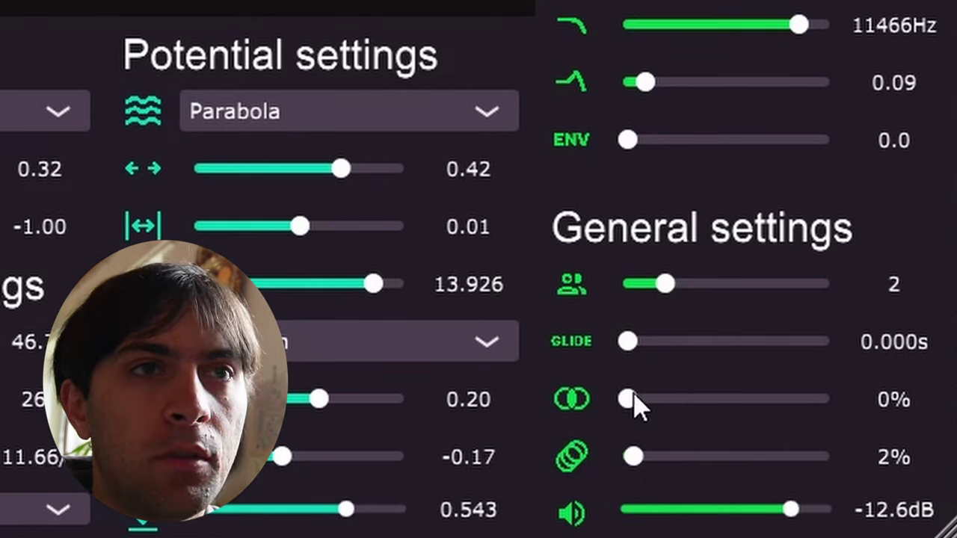
drag(634, 404, 629, 406)
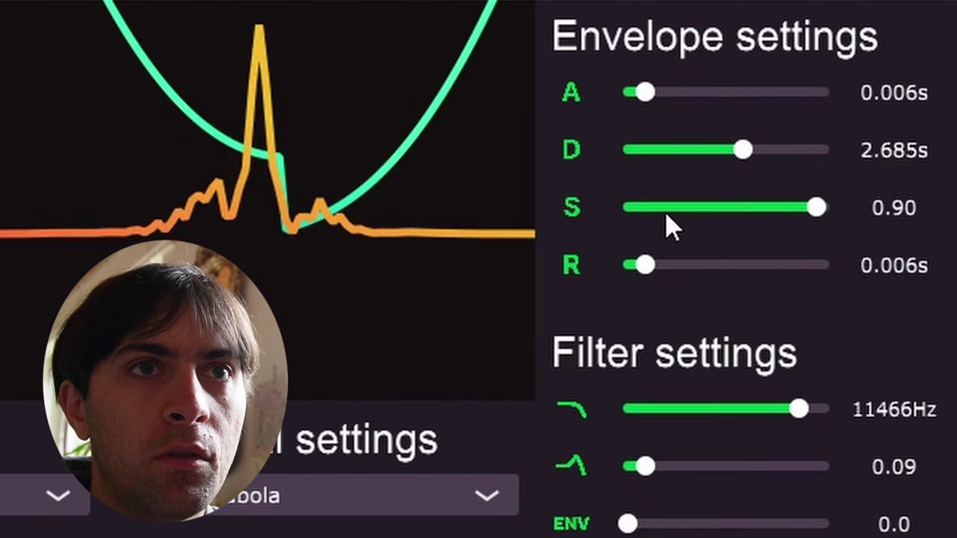
Lower the envelope sustain to 0.00, and set the decay to 0.446 s and the attack to 0.039 s.
drag(668, 222, 465, 207)
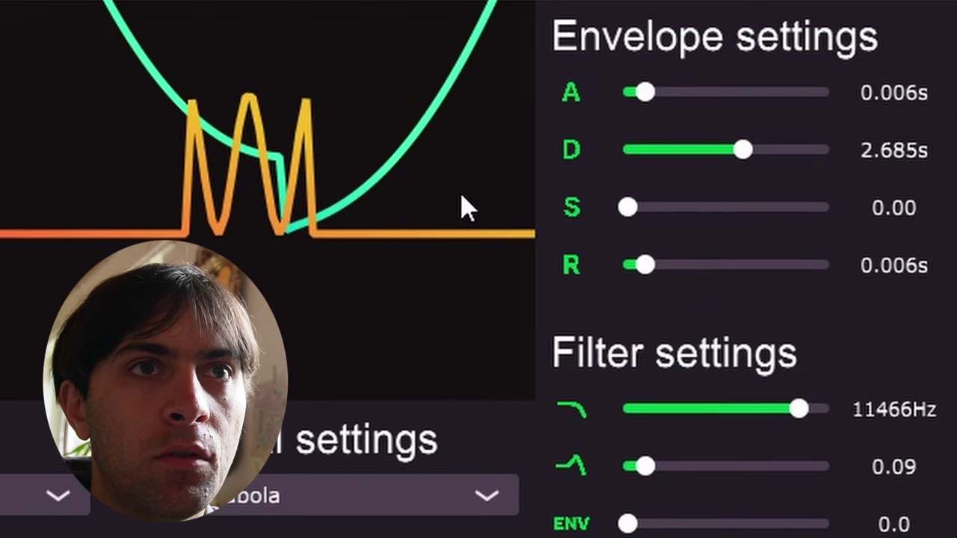
click(653, 150)
click(670, 151)
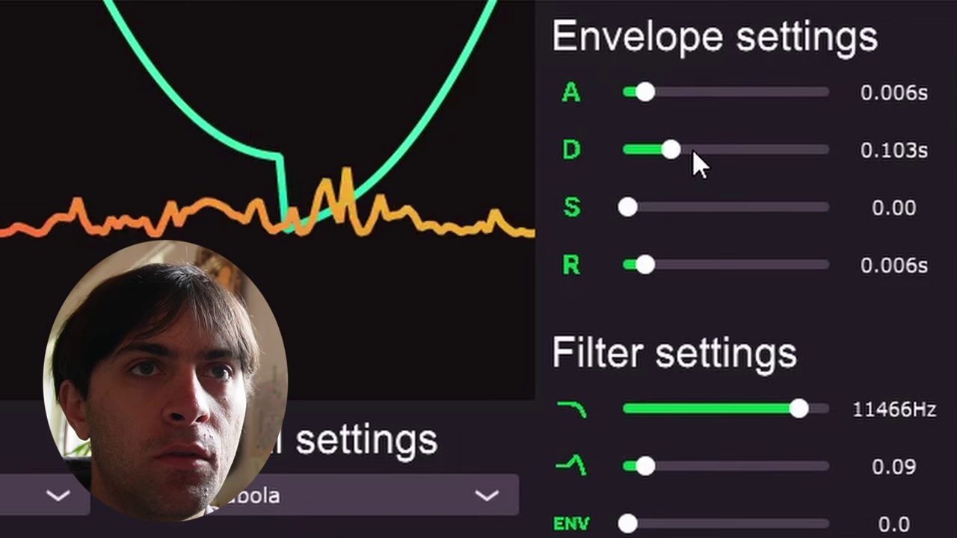
click(693, 151)
click(700, 150)
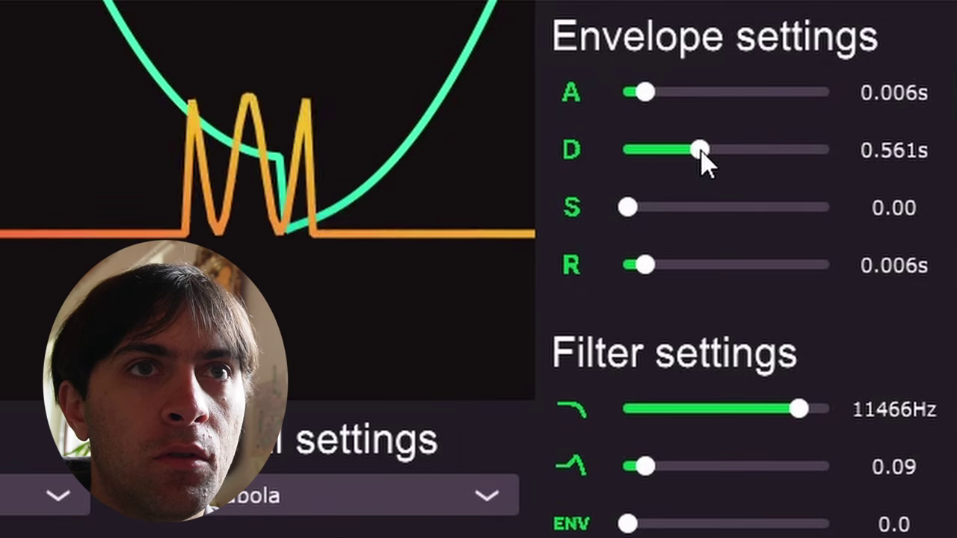
click(661, 92)
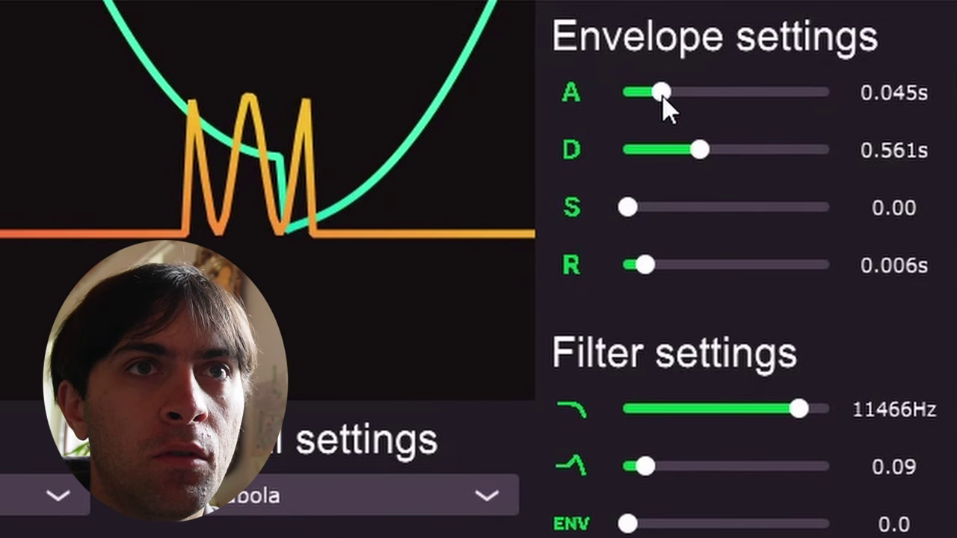
drag(660, 91, 655, 92)
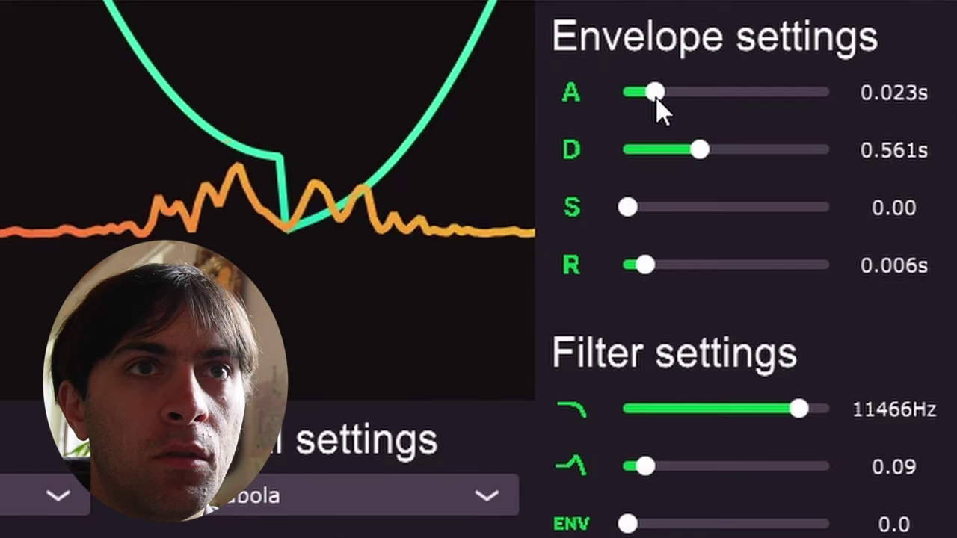
click(660, 95)
click(712, 150)
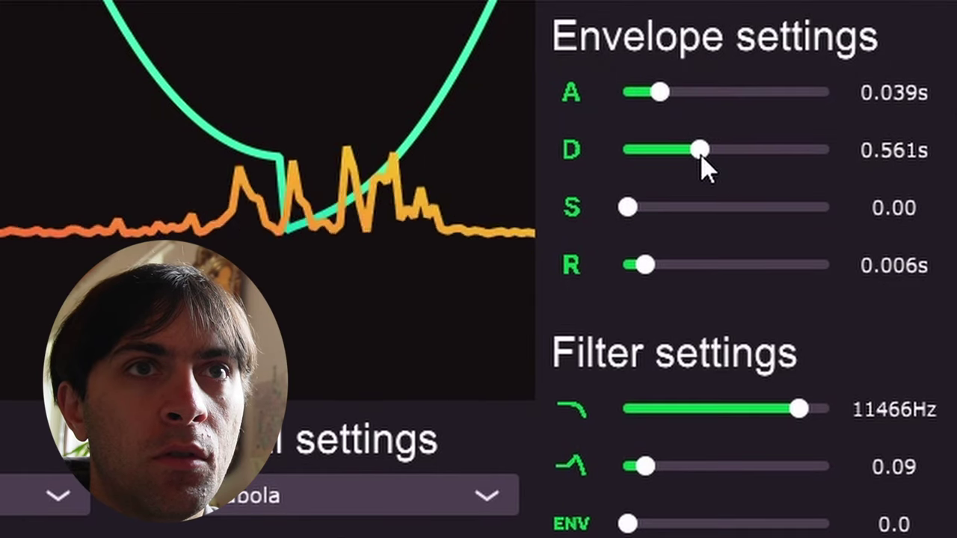
drag(701, 156, 696, 154)
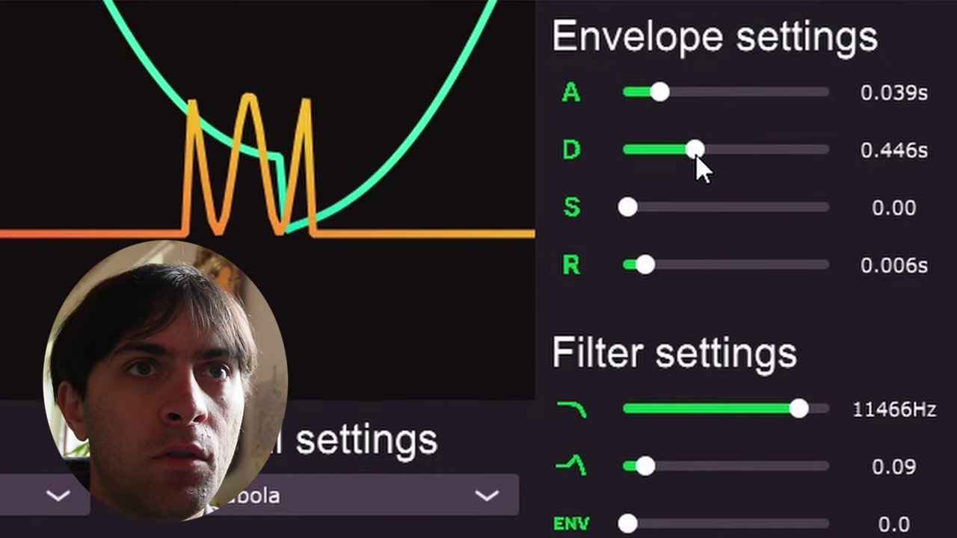
Set the envelope attack to 0.053 s and raise the sustain to 0.51.
click(665, 95)
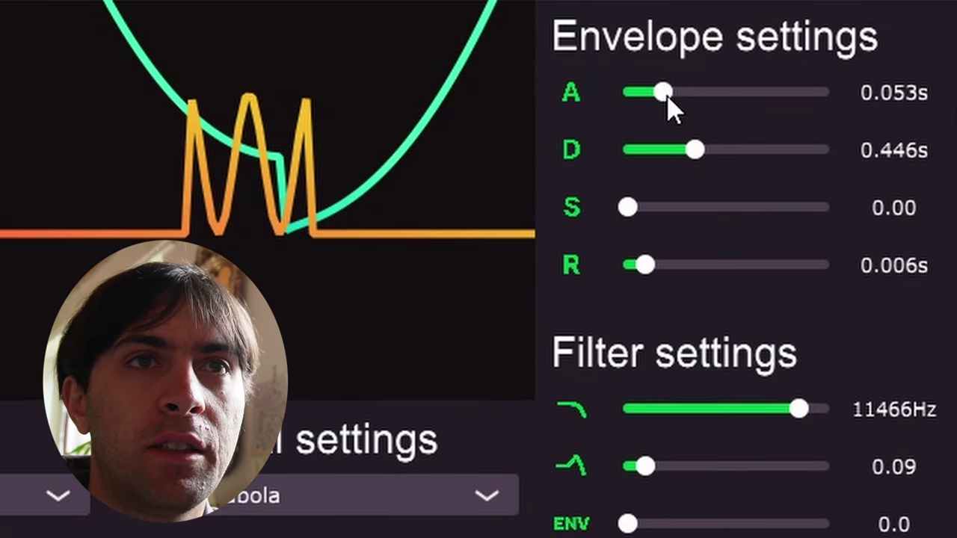
drag(628, 208, 764, 209)
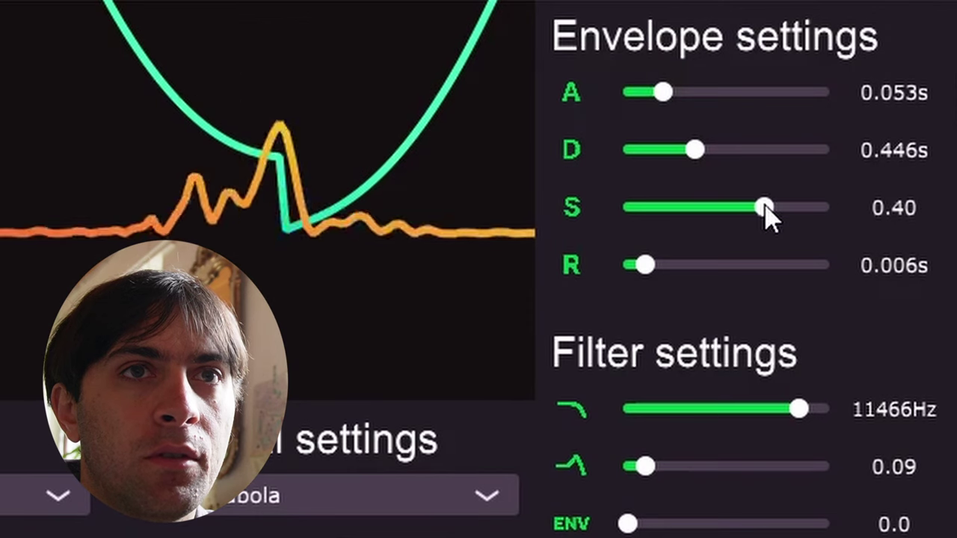
click(778, 209)
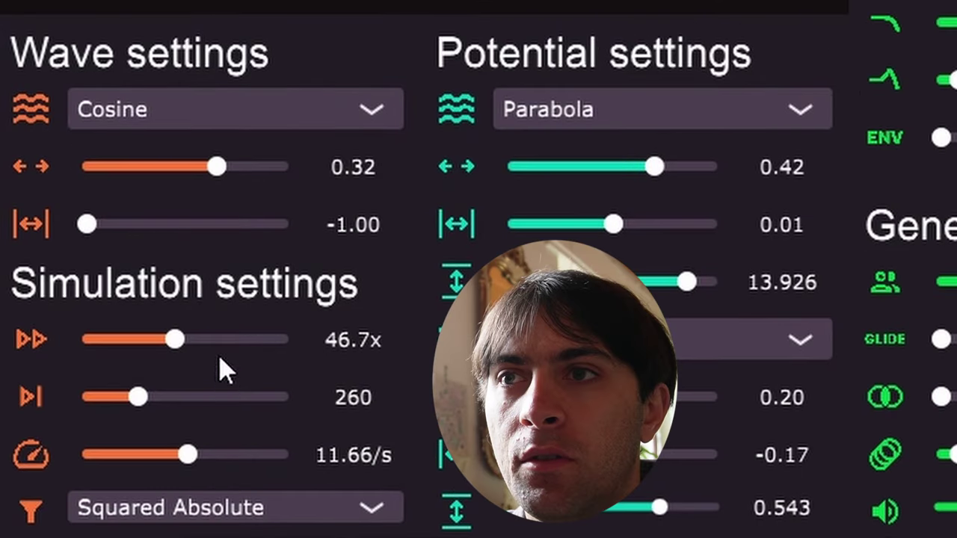
Try a simulation speed of 920.4x, reduce it to 28.3x, and raise the simulation's per-second rate to 1000.00/s.
click(226, 340)
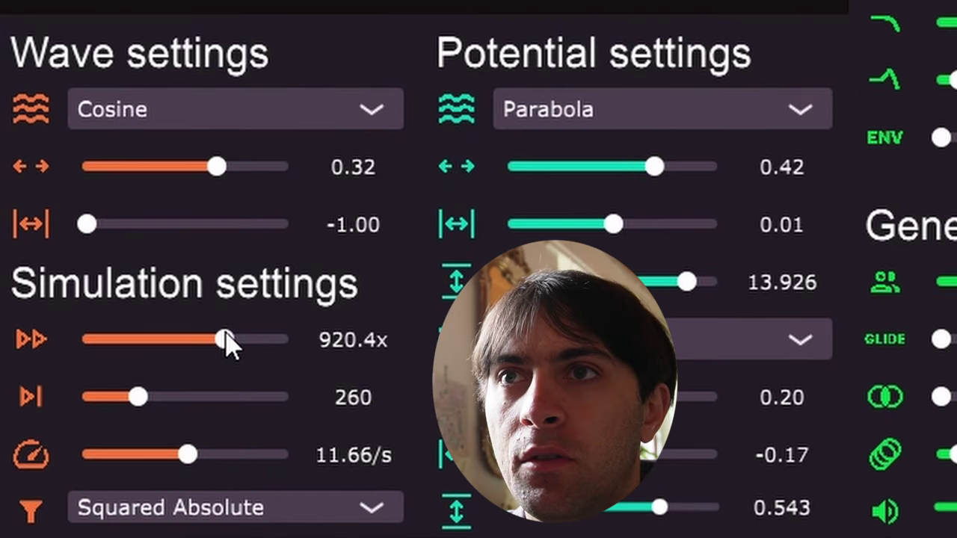
drag(225, 338, 176, 342)
drag(183, 466, 286, 453)
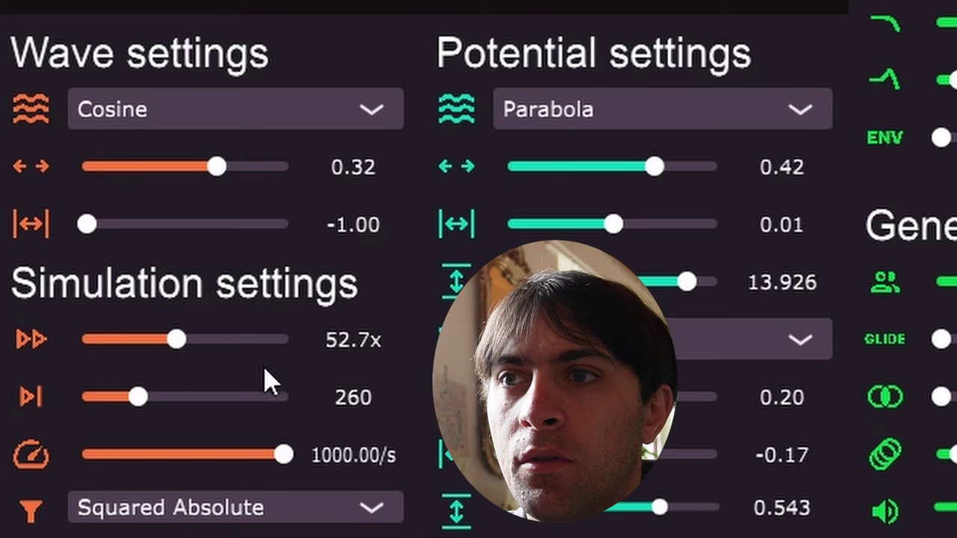
mouse_move(176, 340)
mouse_down()
mouse_move(191, 342)
mouse_move(168, 341)
mouse_up()
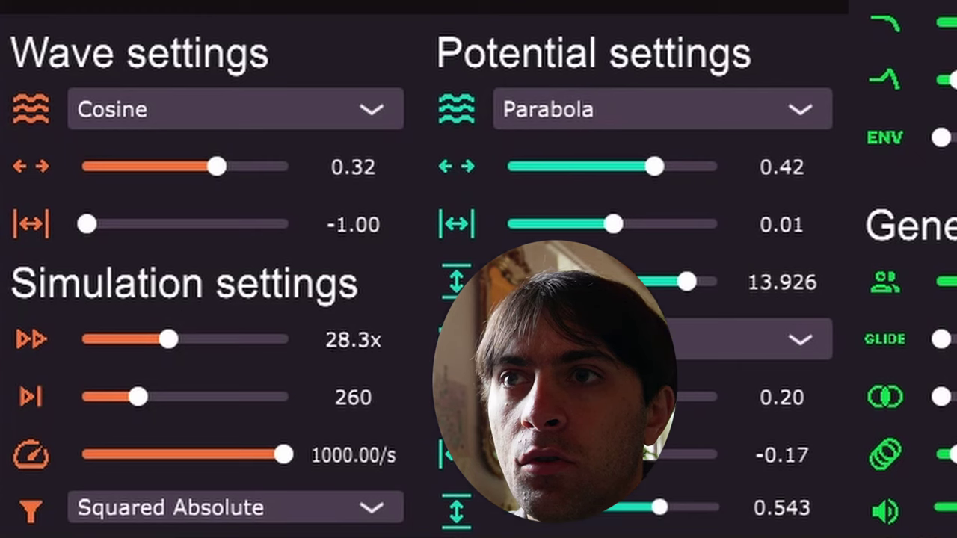
Try cosine wave offsets between -0.58 and -0.14, and set the offset to -0.20.
drag(186, 166, 134, 170)
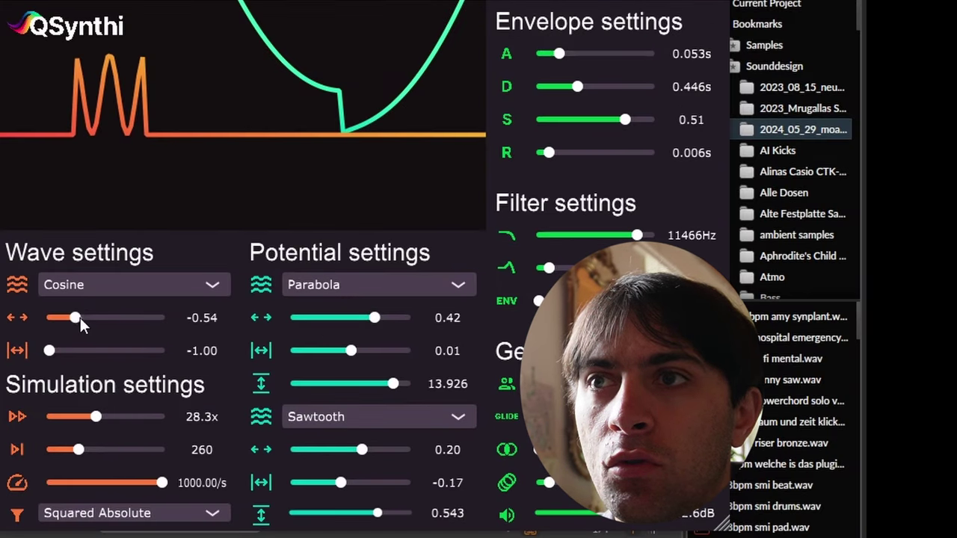
drag(140, 167, 128, 165)
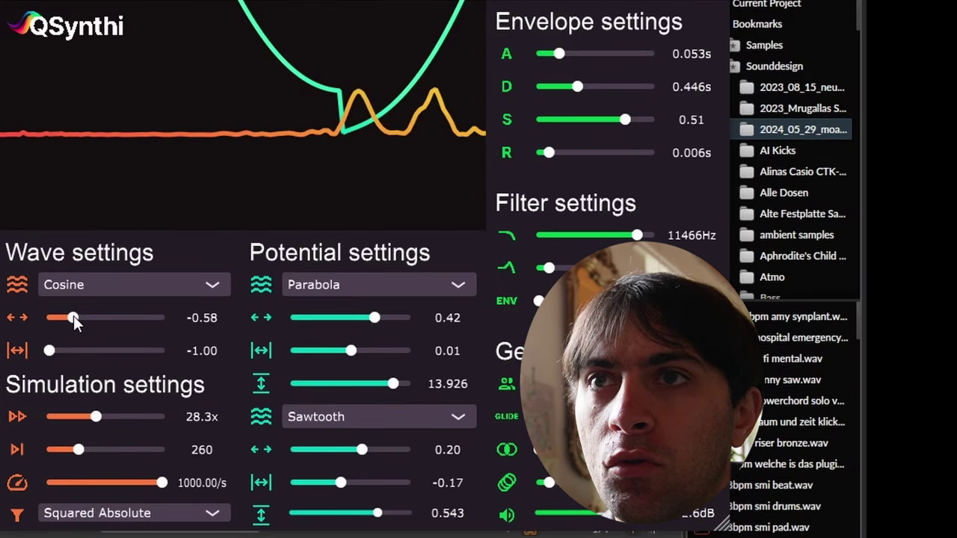
drag(73, 317, 93, 316)
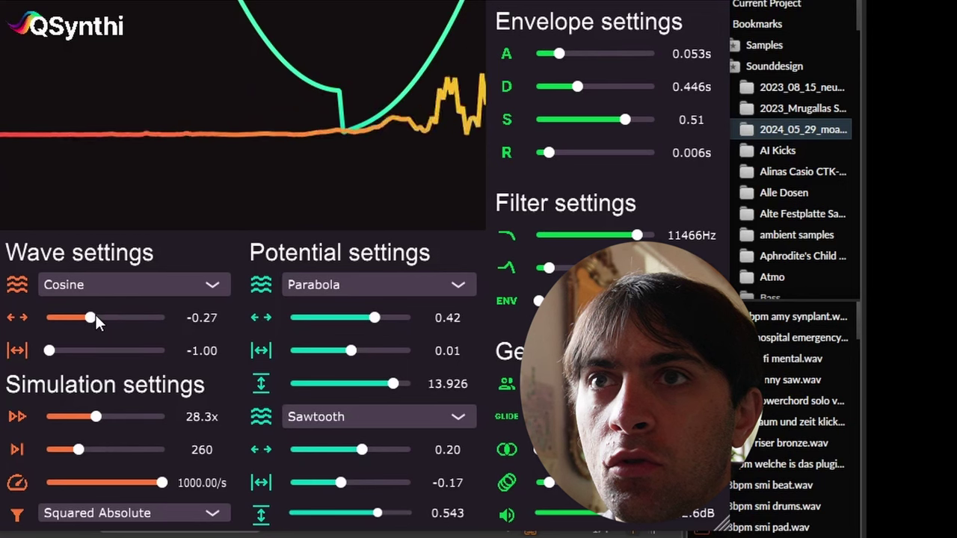
click(98, 315)
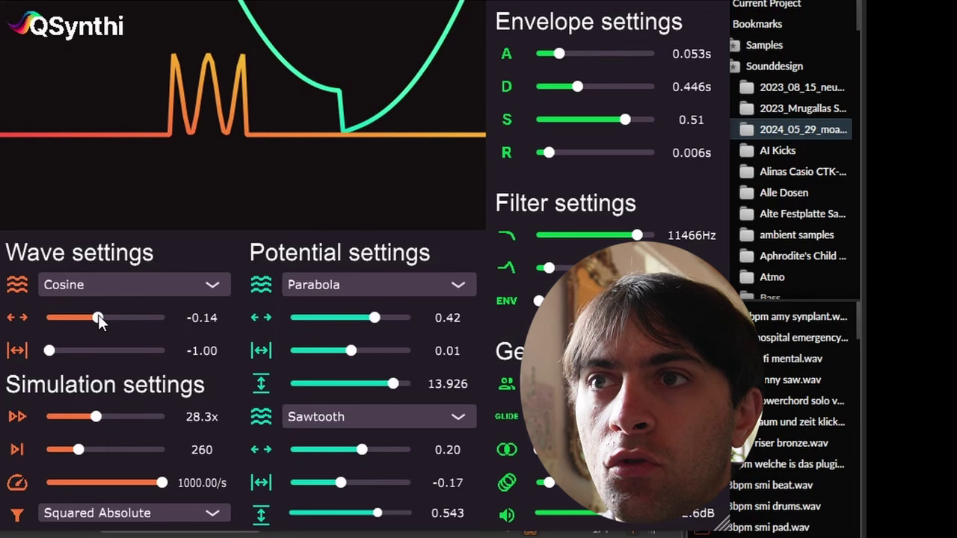
drag(97, 316, 94, 319)
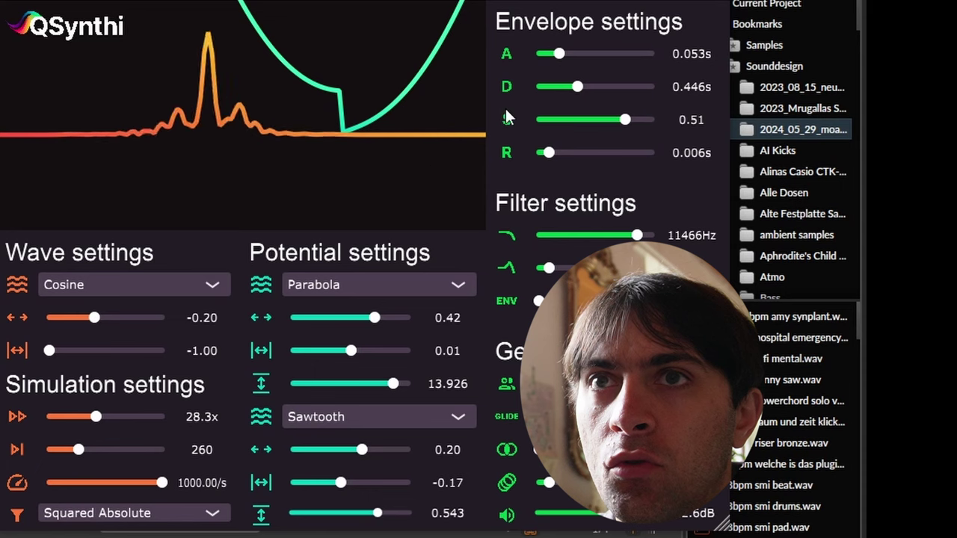
Raise the envelope attack to 2.812 s, set the release to 0.103 s, and shorten the attack slightly.
click(582, 56)
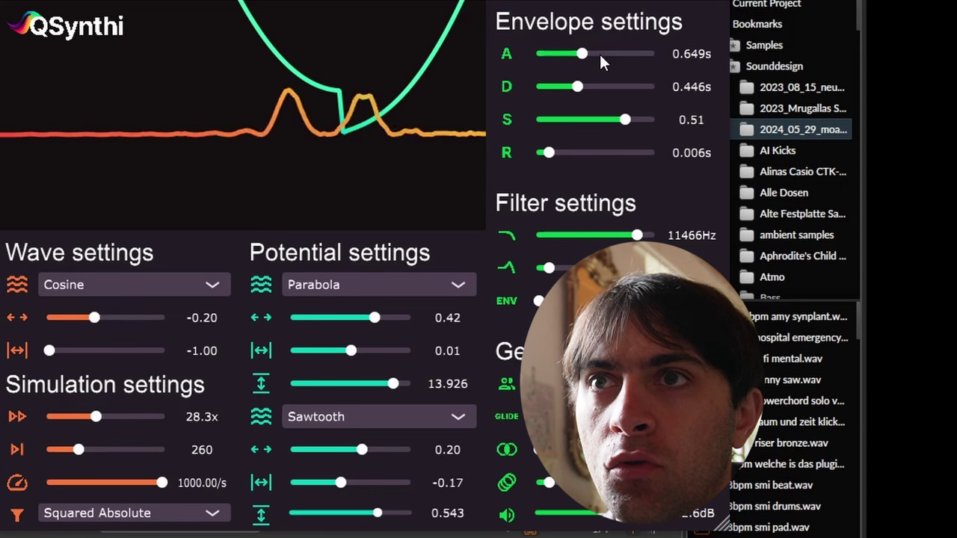
click(606, 54)
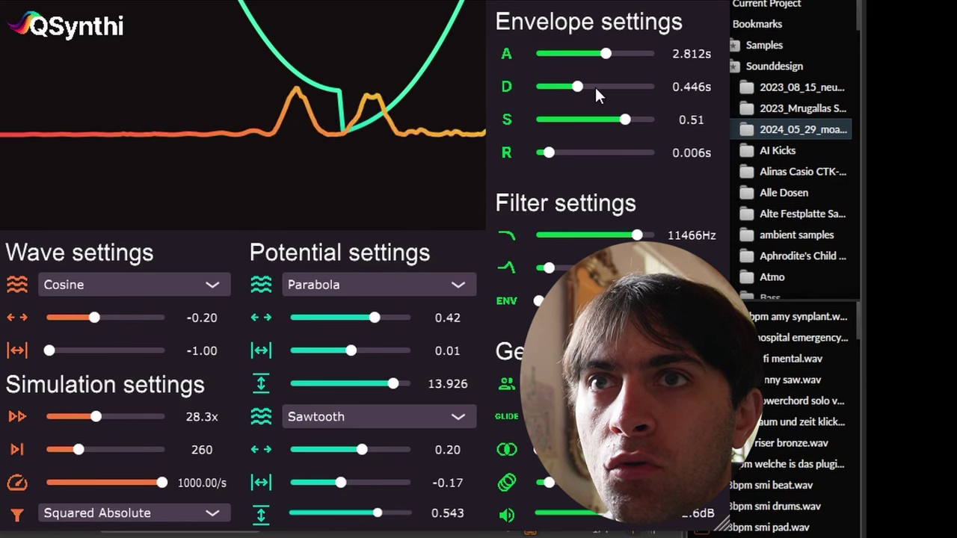
drag(550, 152, 564, 154)
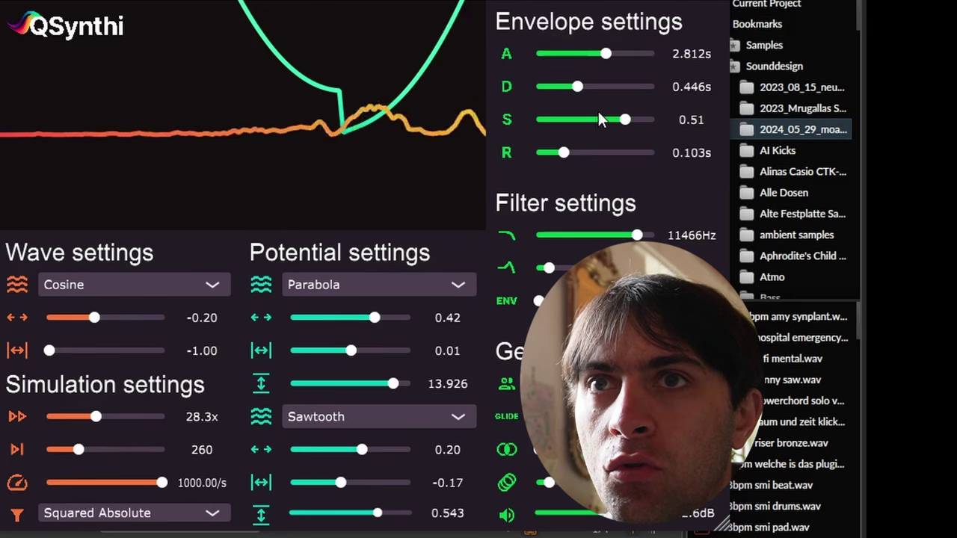
drag(606, 54, 596, 53)
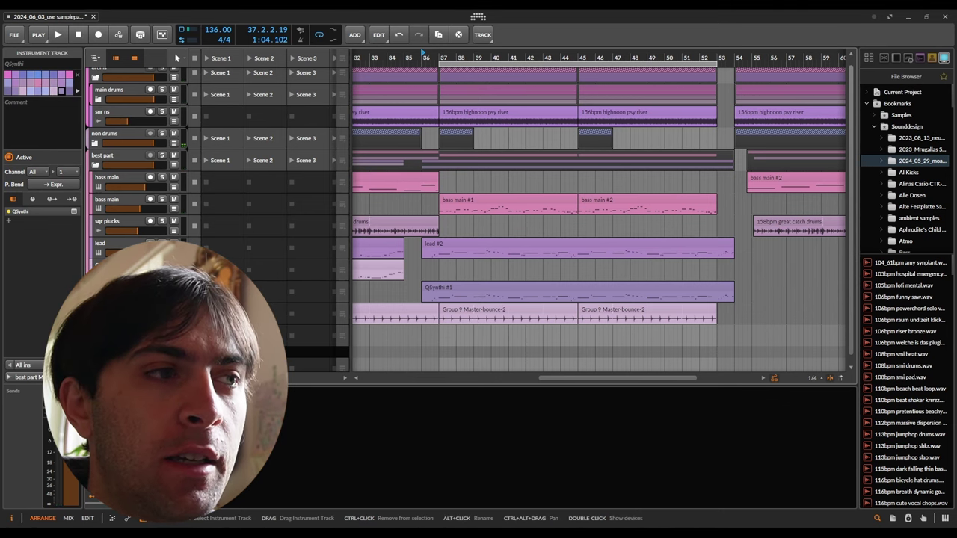
Insert FabFilter Pro-MB on the QSynthi track after the synthesizer and add a compression band in the high frequencies.
key(b)
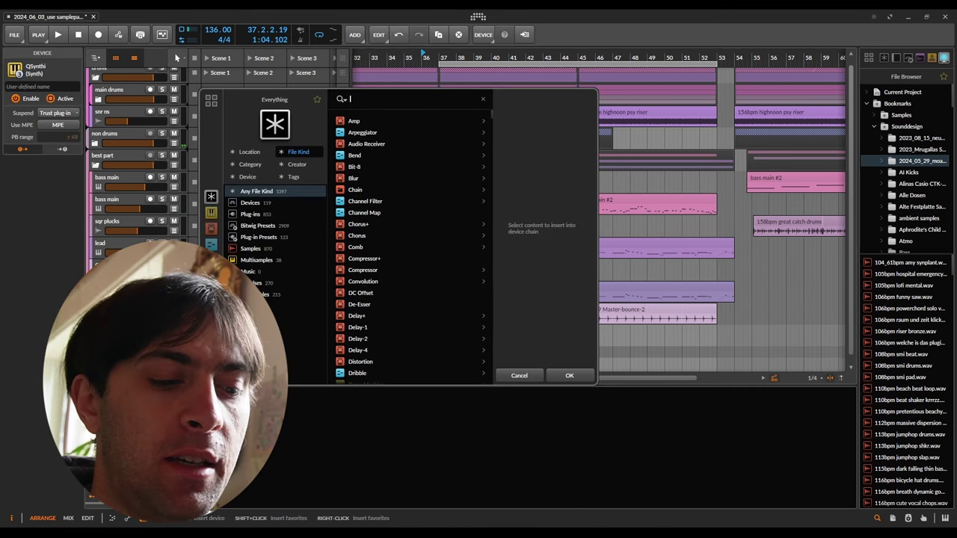
text(pro)
key(Down)
key(Return)
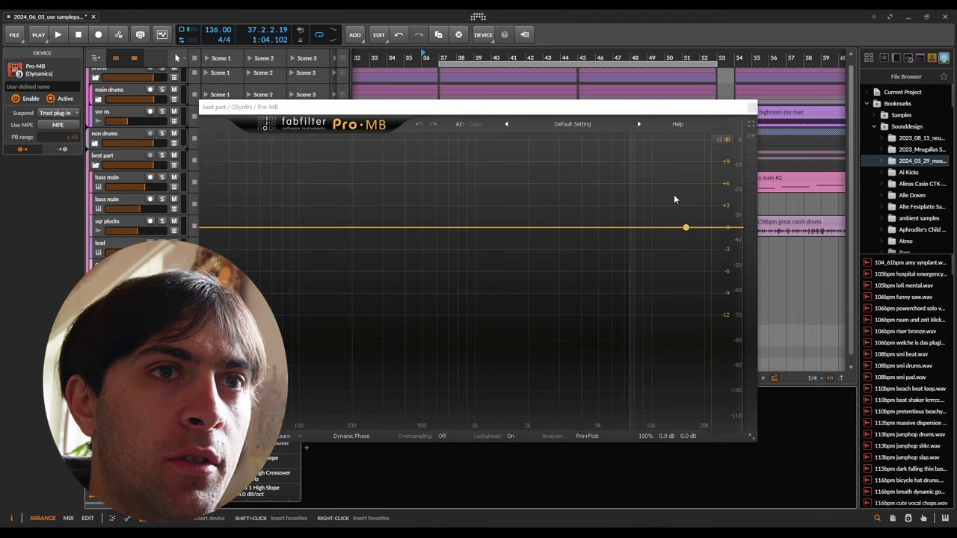
click(690, 208)
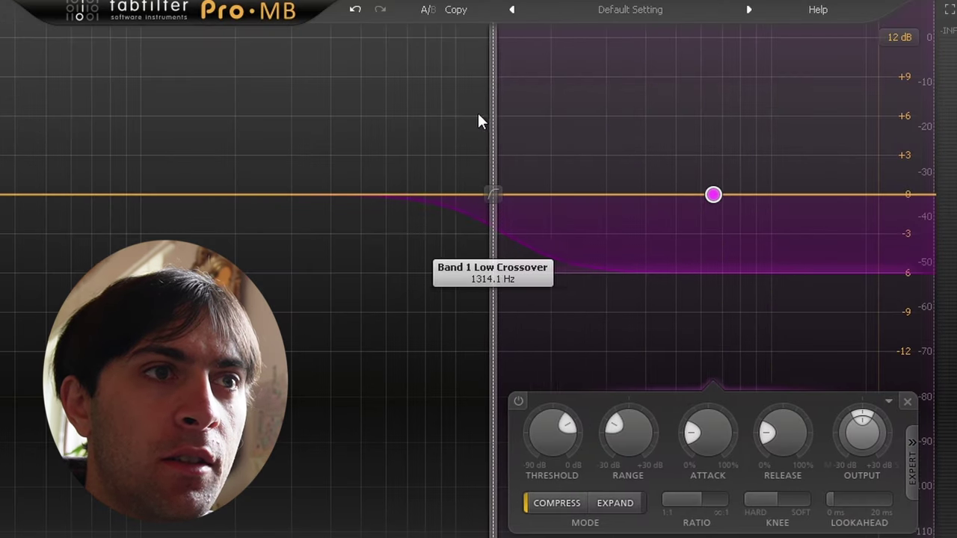
Switch the Pro-MB band to Expand with the lowest range, maximum ratio and 0.00 dB knee, and move its low crossover to a higher frequency.
drag(620, 444, 609, 513)
click(609, 507)
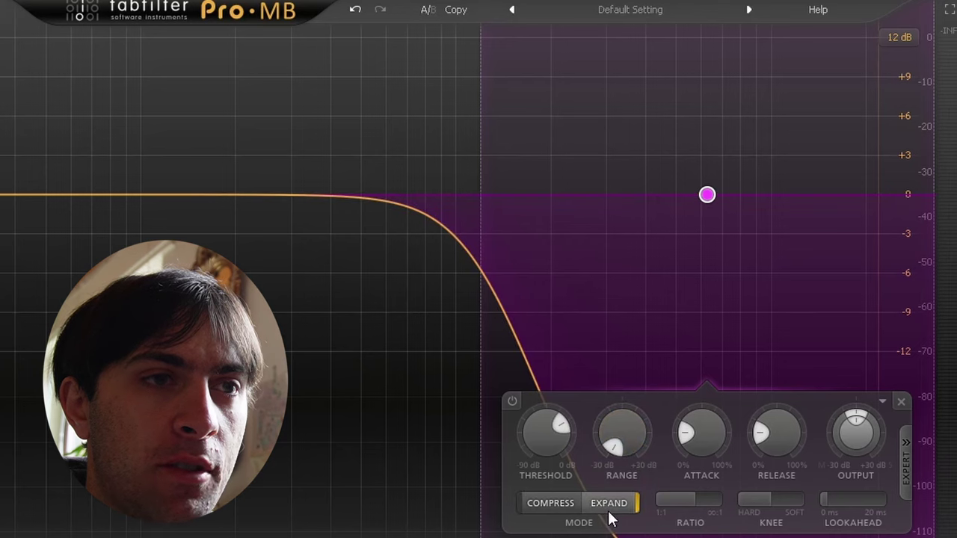
drag(688, 500, 878, 493)
drag(770, 499, 424, 498)
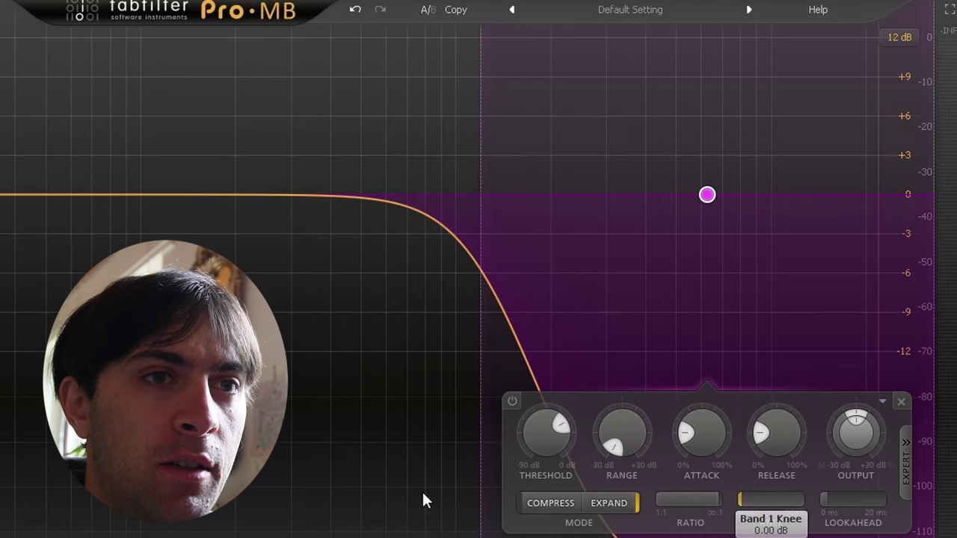
drag(481, 96, 603, 95)
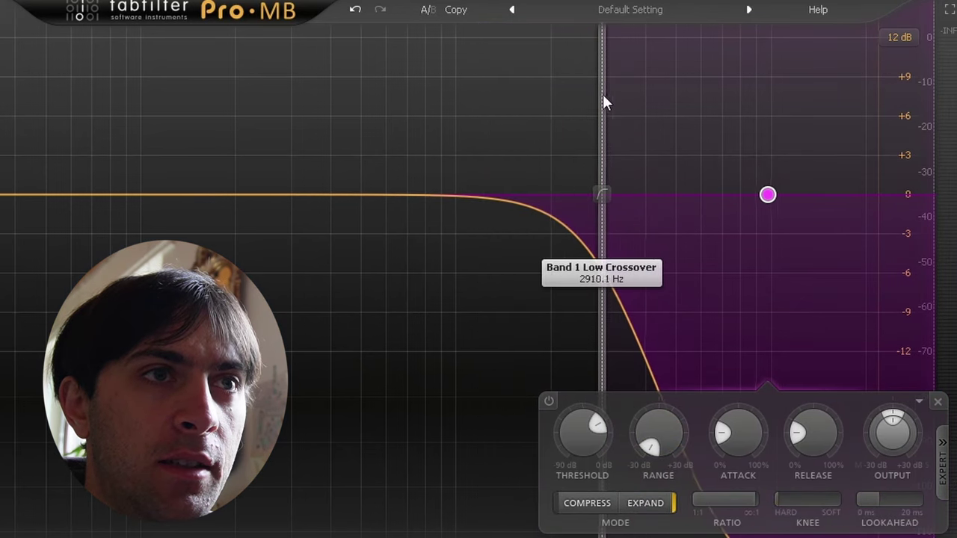
drag(602, 154, 556, 142)
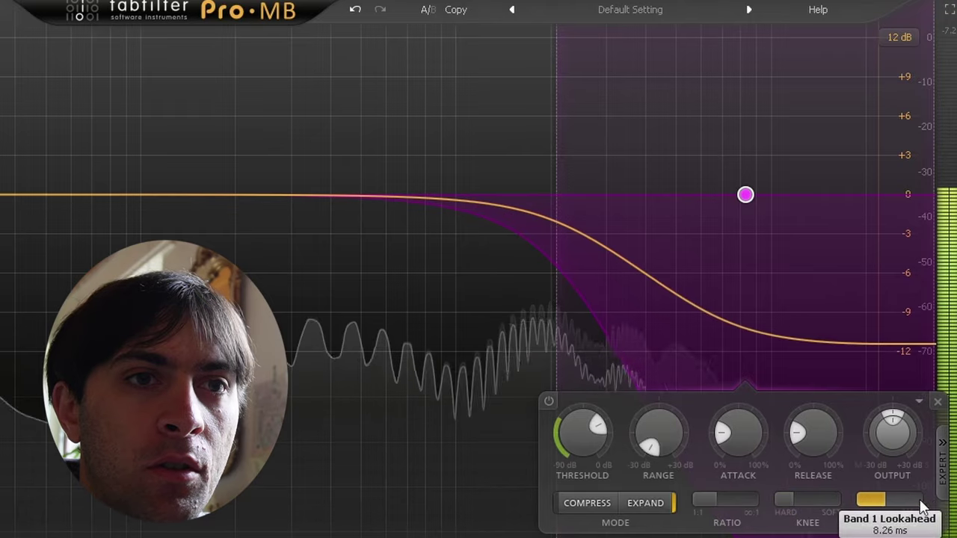
Reduce the band's attack to 8.9% and shorten its release, and raise the threshold and ratio.
drag(755, 437, 756, 485)
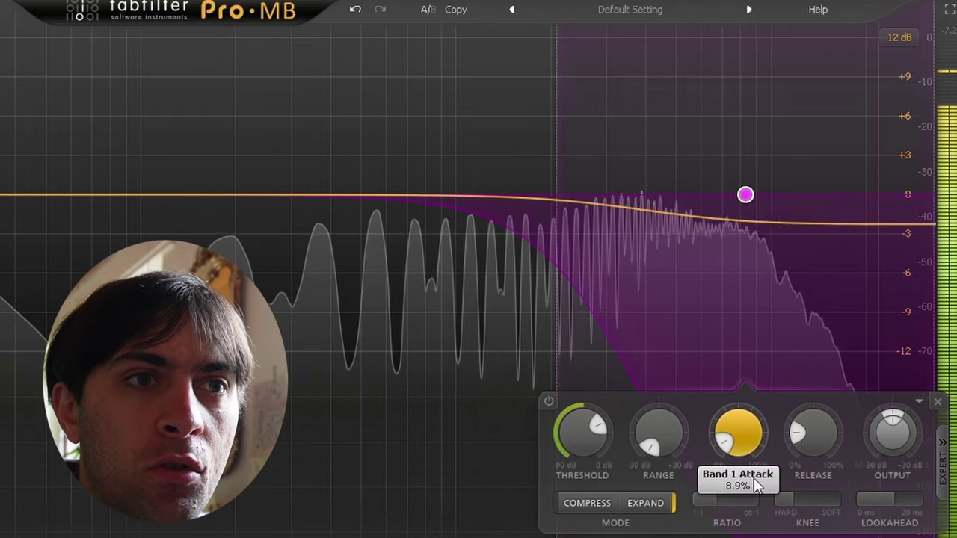
drag(819, 438, 866, 500)
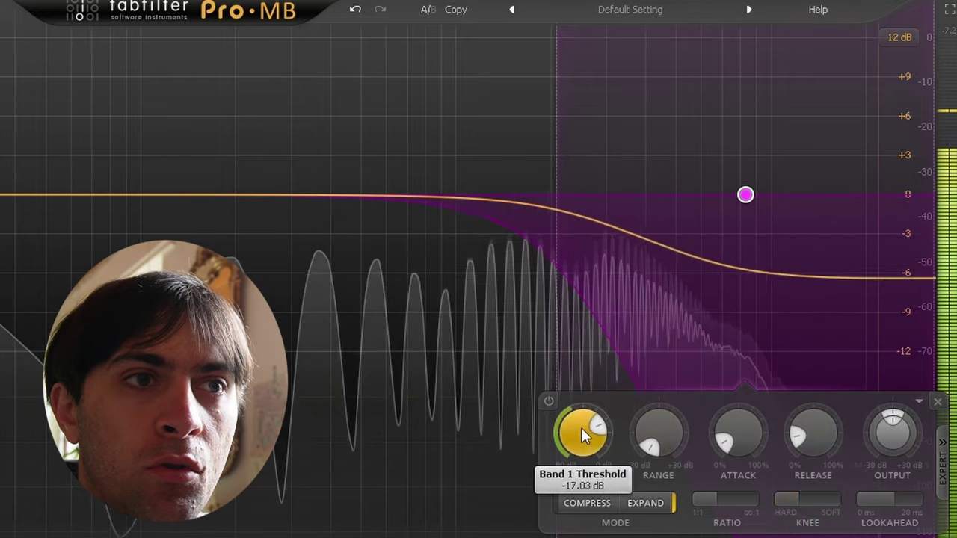
drag(581, 428, 578, 392)
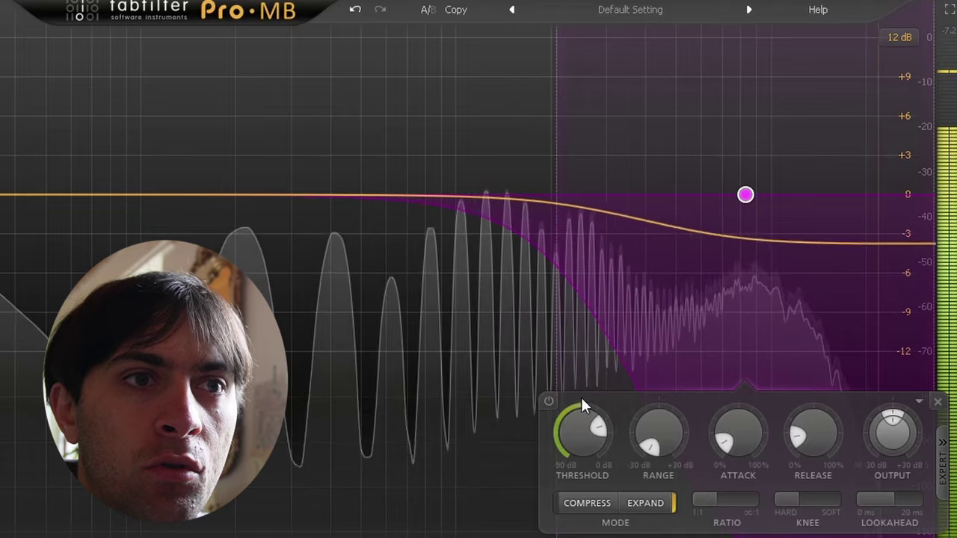
drag(734, 496, 781, 494)
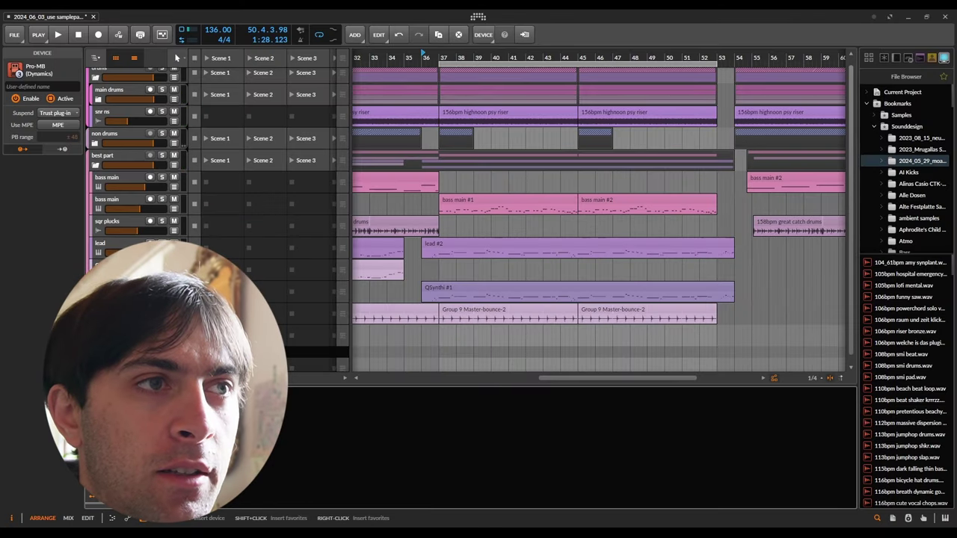
Insert the Flair plug-in into the QSynthi device chain and raise its feedback to 88.5%.
click(176, 57)
text(flair)
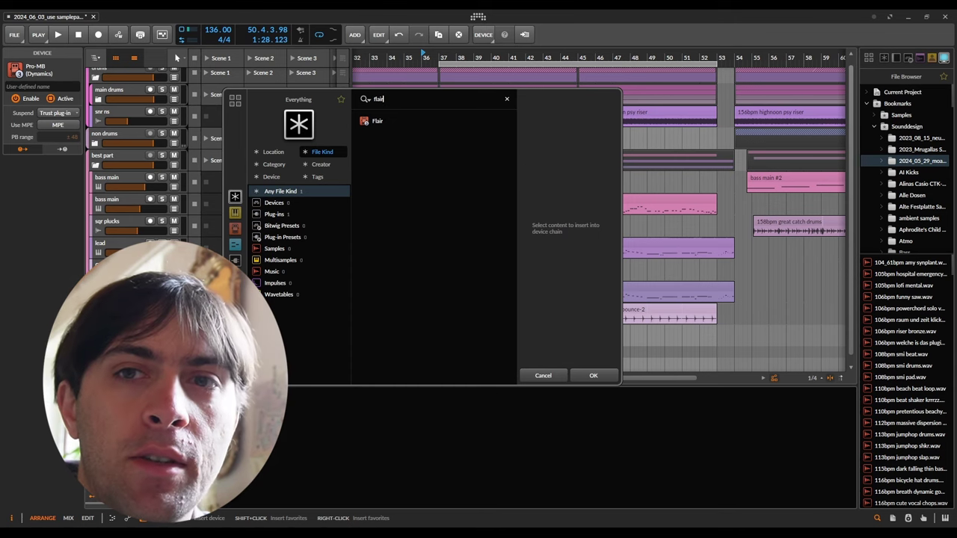
key(Return)
drag(828, 293, 828, 232)
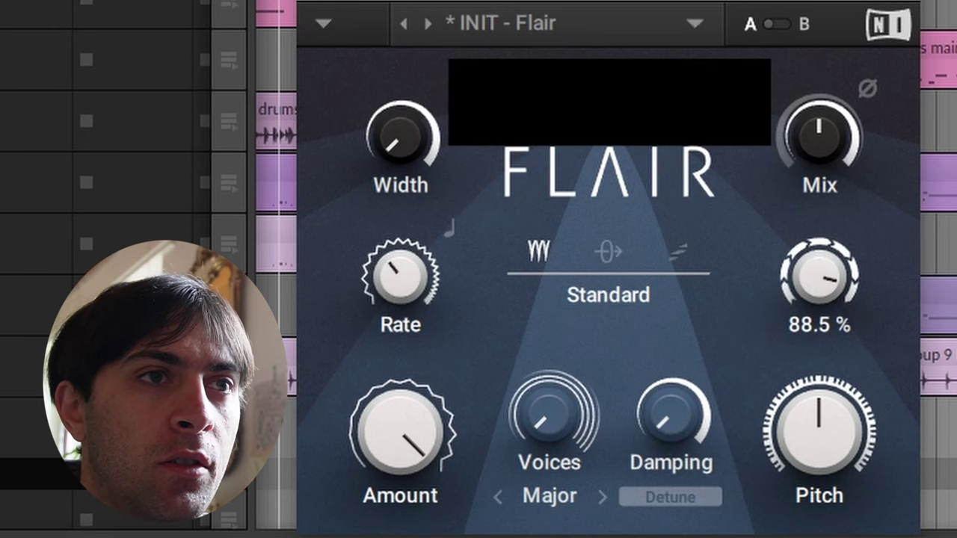
Lower Flair's amount, tune its pitch to B1, set the mix fully wet, and adjust the feedback around 96.0%.
mouse_move(407, 390)
mouse_down()
mouse_move(407, 478)
mouse_move(400, 374)
mouse_move(399, 390)
mouse_up()
drag(817, 437, 817, 456)
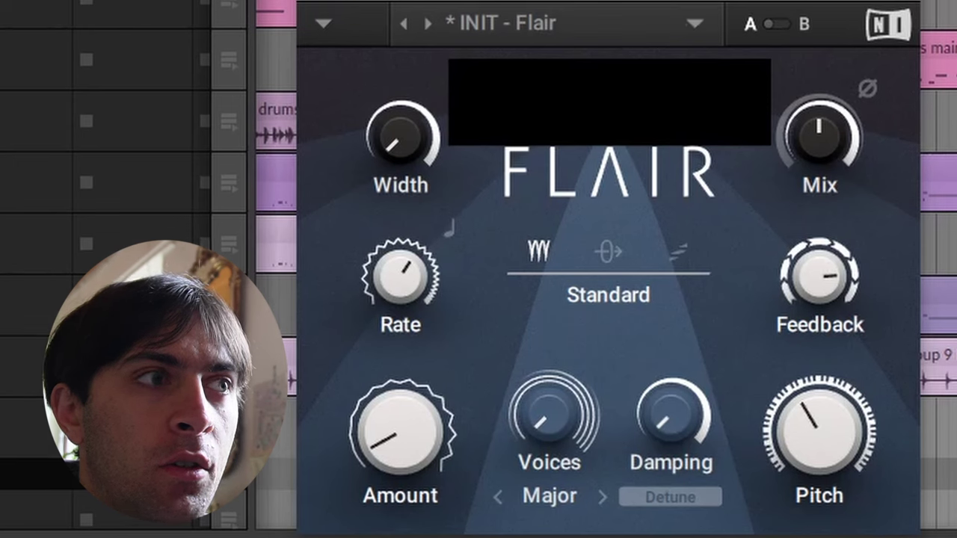
drag(852, 277, 853, 265)
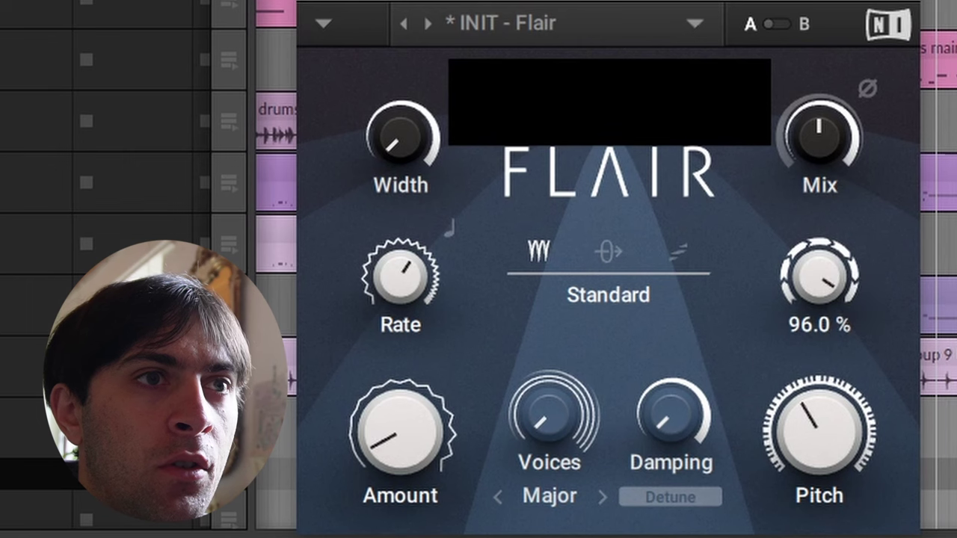
drag(820, 135, 821, 120)
drag(835, 301, 835, 307)
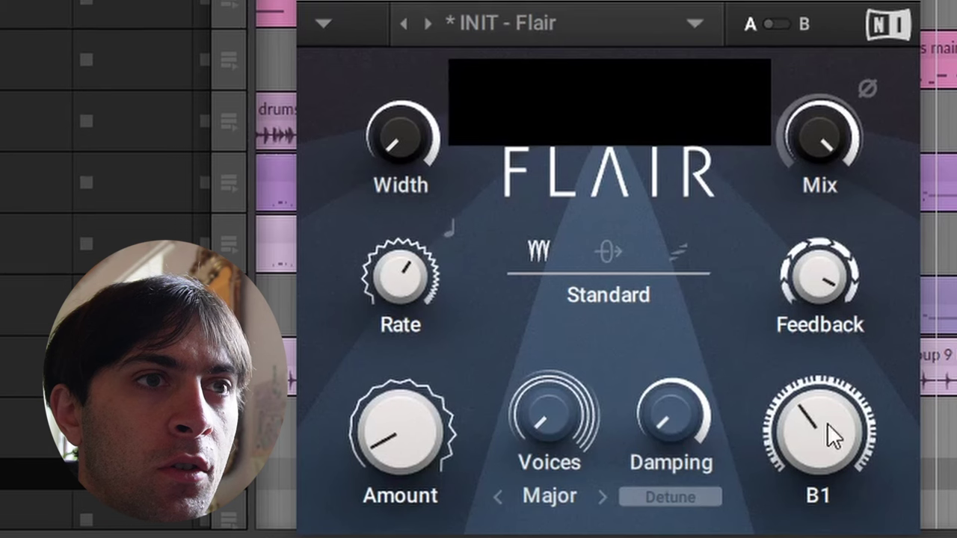
drag(838, 261, 823, 293)
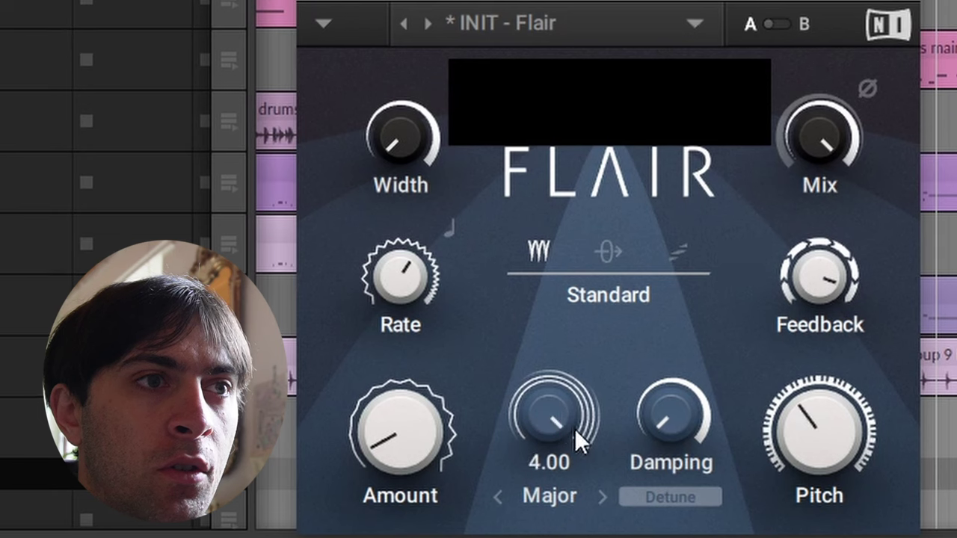
Raise Flair's damping, set its rate to 1.406 Hz, and increase the stereo width.
drag(665, 418, 665, 389)
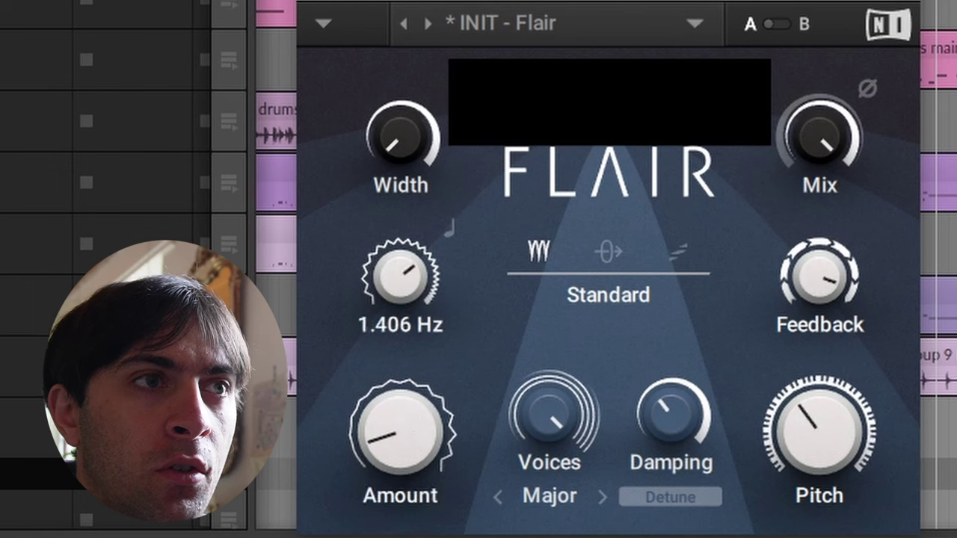
drag(402, 135, 402, 85)
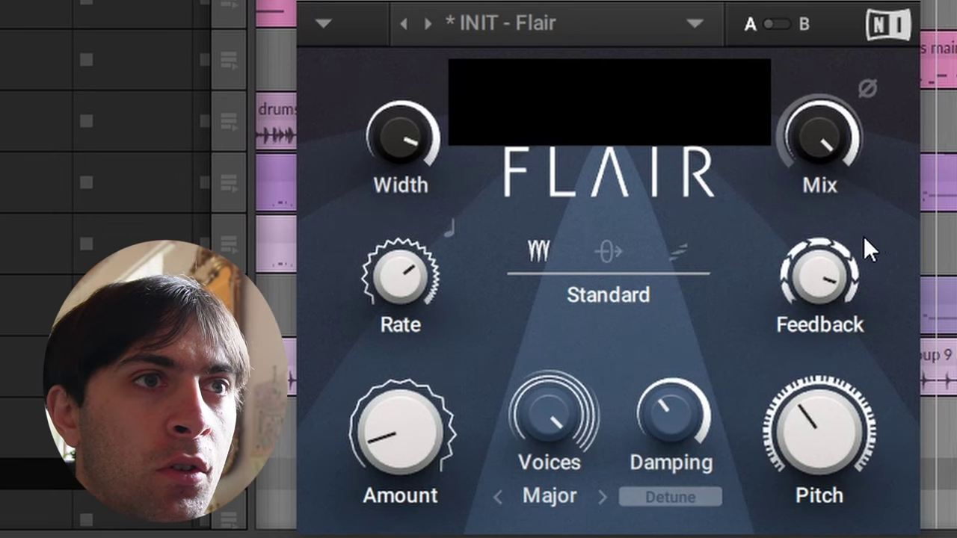
mouse_move(826, 240)
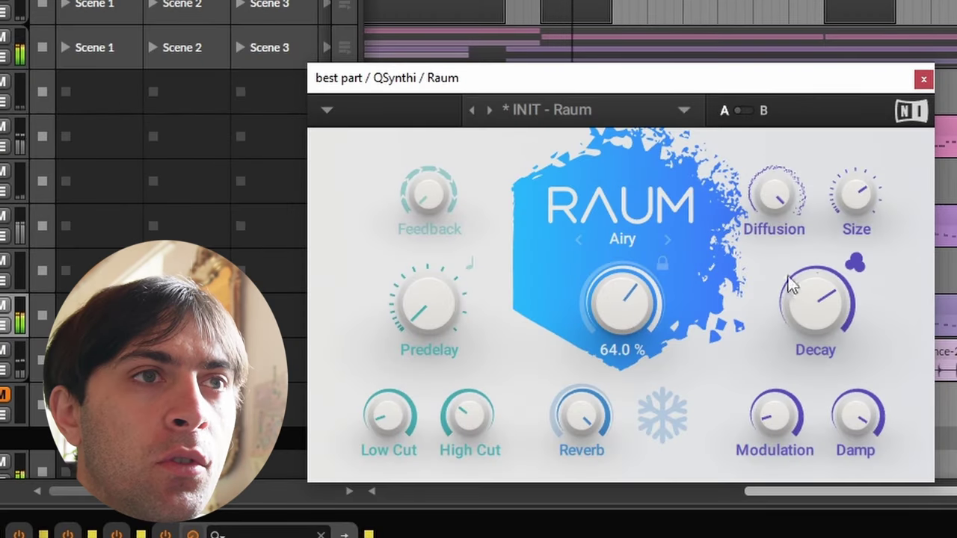
Shorten Raum's decay, set its size to 62.0%, and reduce the diffusion to around the middle.
mouse_move(841, 303)
drag(817, 317, 816, 321)
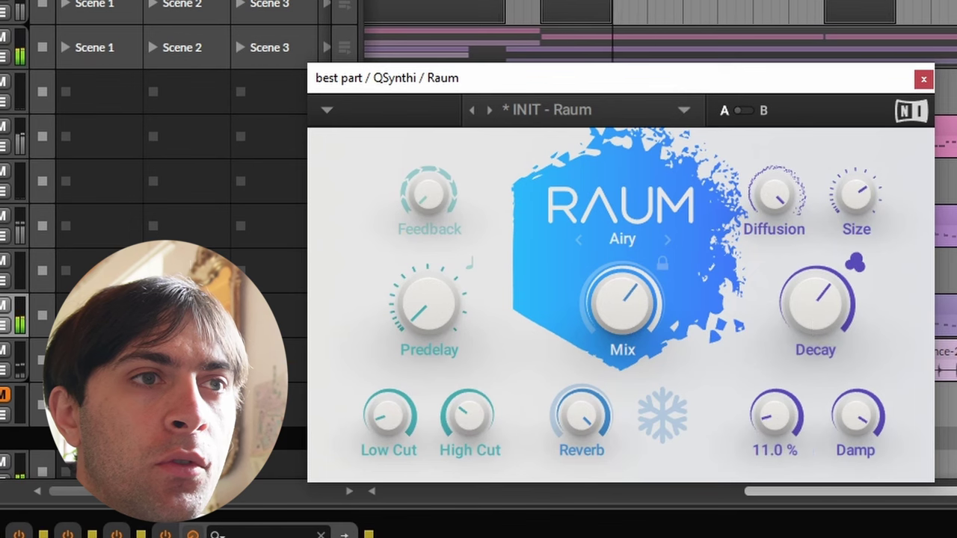
mouse_move(858, 417)
drag(858, 204, 857, 216)
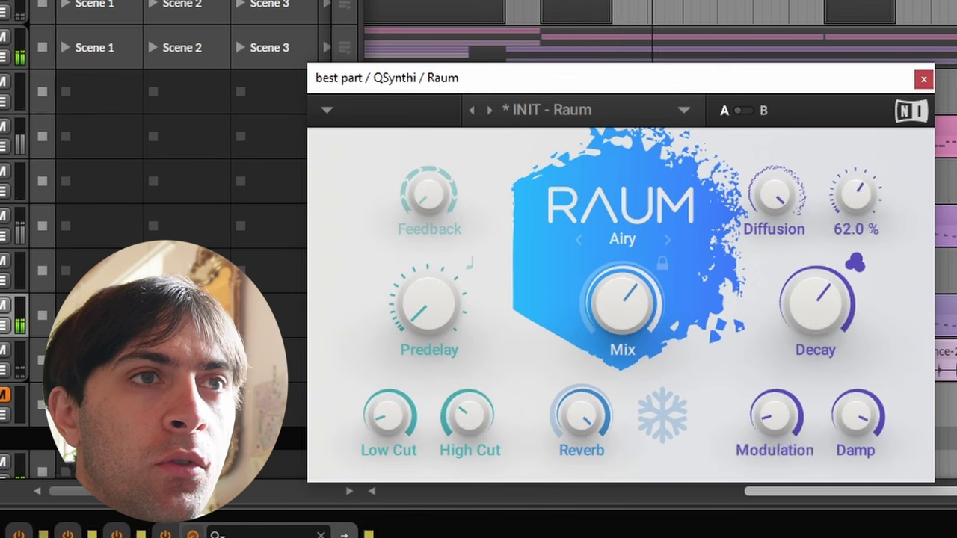
drag(776, 193, 776, 262)
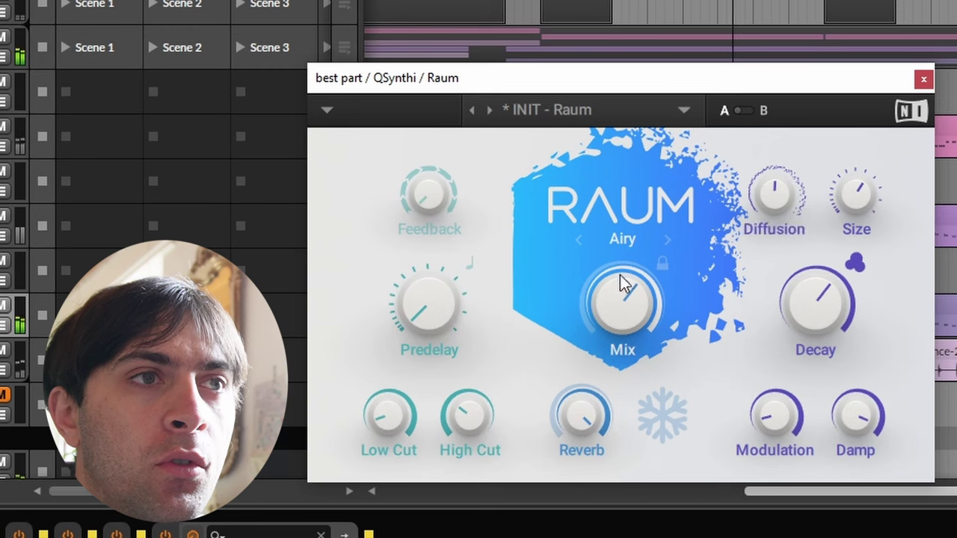
Set Raum's mix to 41.5% and close the reverb's window.
drag(623, 284, 623, 327)
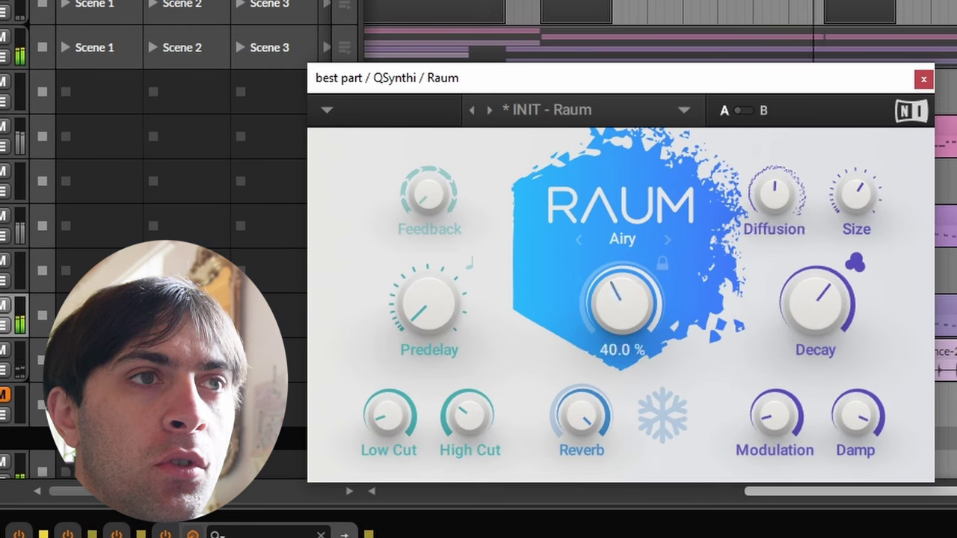
drag(623, 327, 624, 325)
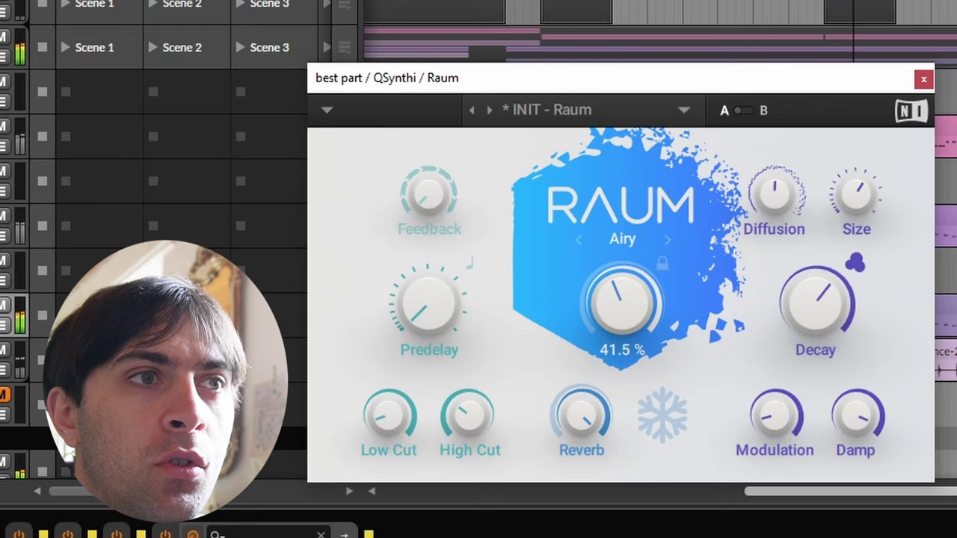
click(923, 78)
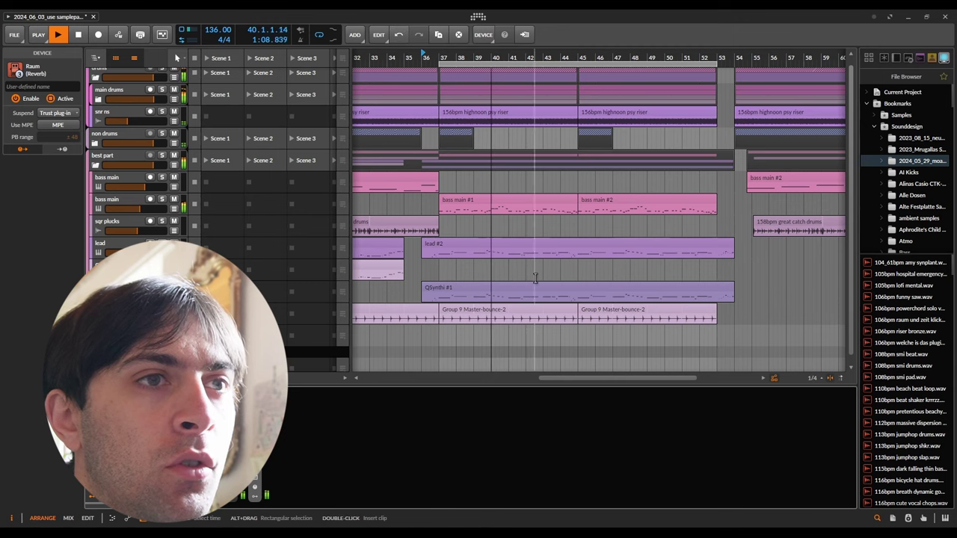
Move the arranger loop region to start at bar 20 with a length of 32 bars.
scroll(524, 58, down, 5)
drag(513, 59, 447, 59)
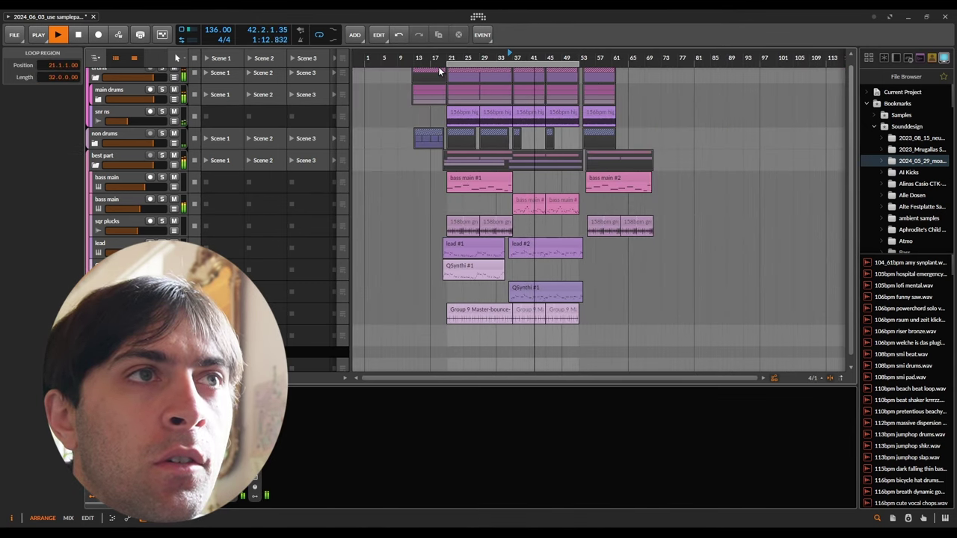
scroll(439, 76, up, 5)
drag(494, 62, 437, 62)
scroll(595, 172, down, 5)
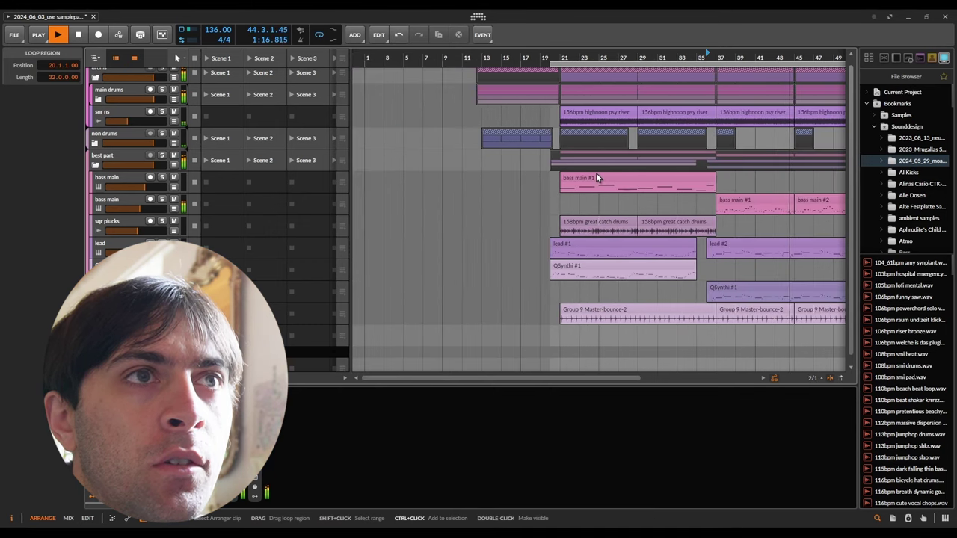
Save the project, listen to the looped section of the arrangement, and stop playback.
key(ctrl+shift+s)
click(506, 304)
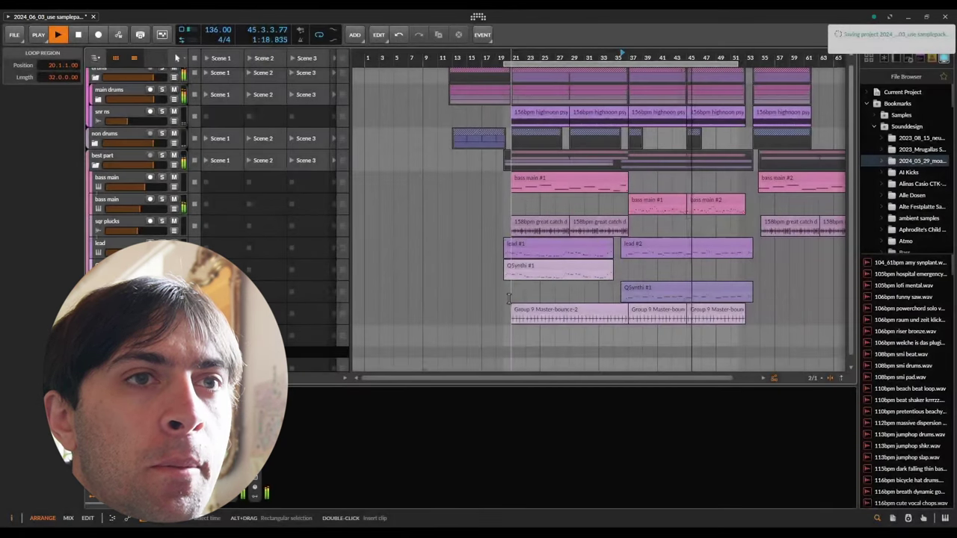
scroll(516, 245, right, 3)
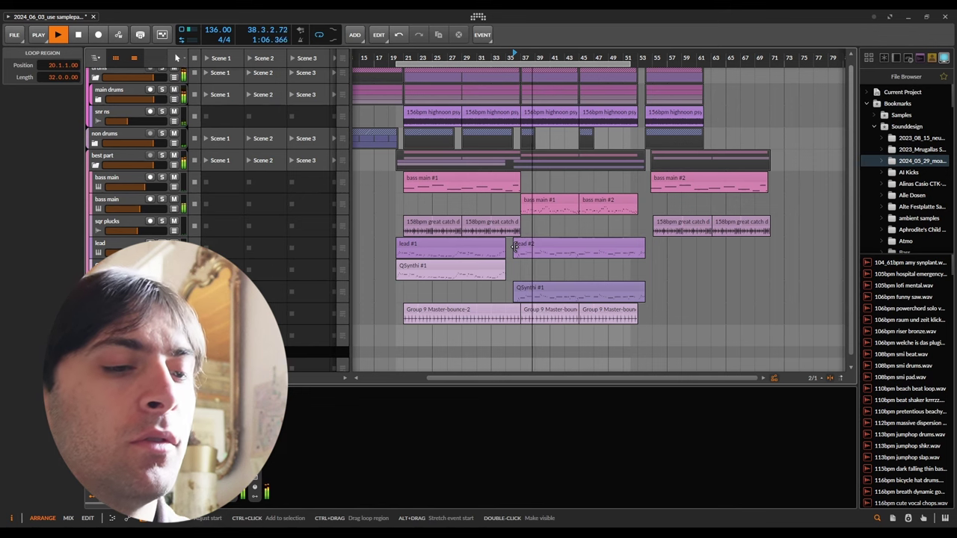
key(space)
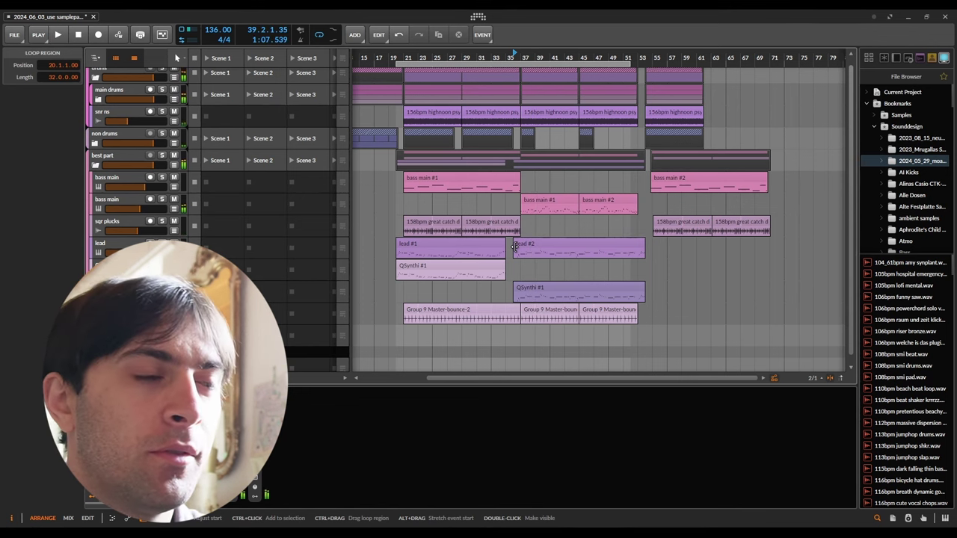